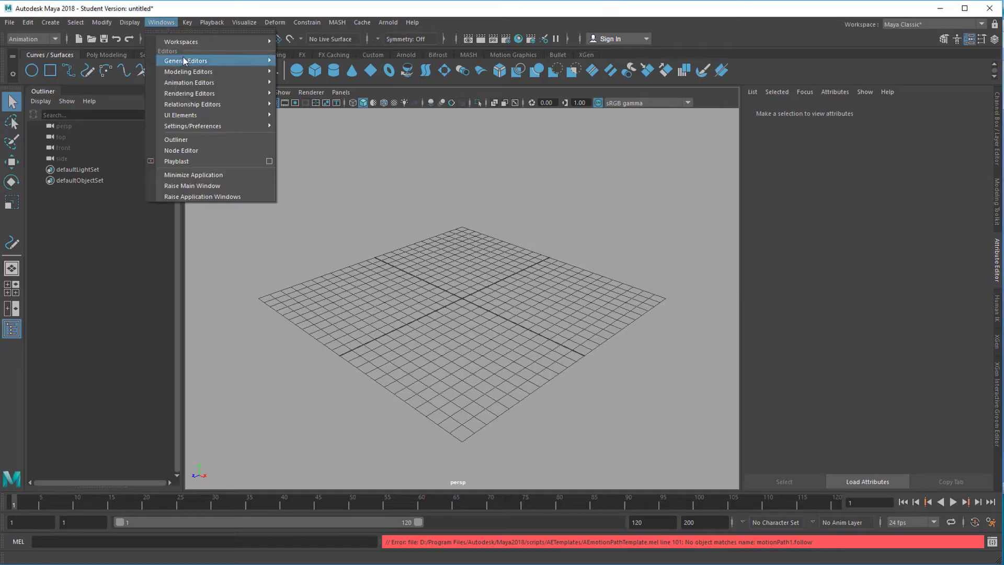
# Drag run1.ma from the Content Browser's Motion Capture examples into the viewport.
pyautogui.moveTo(189, 74)
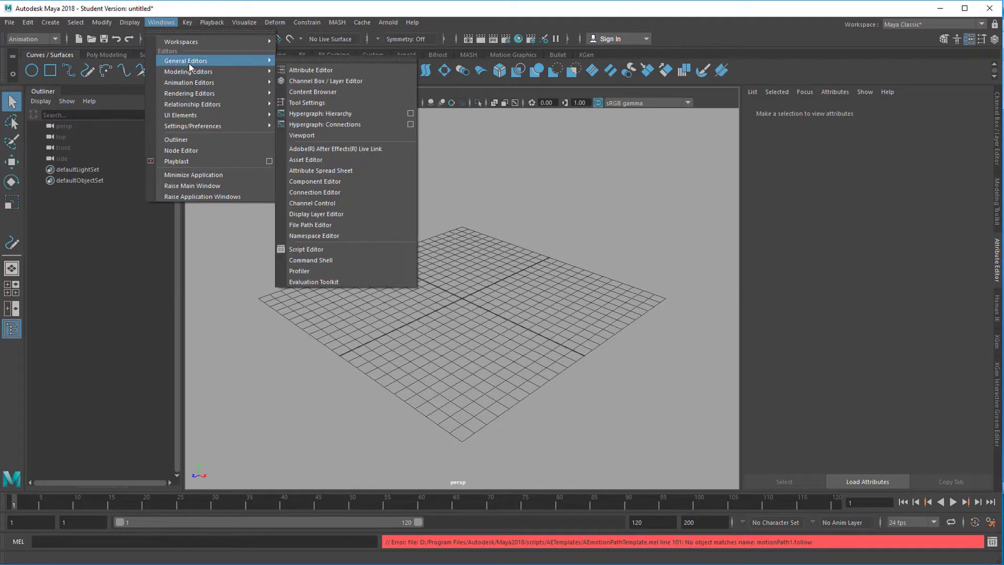
pyautogui.click(353, 92)
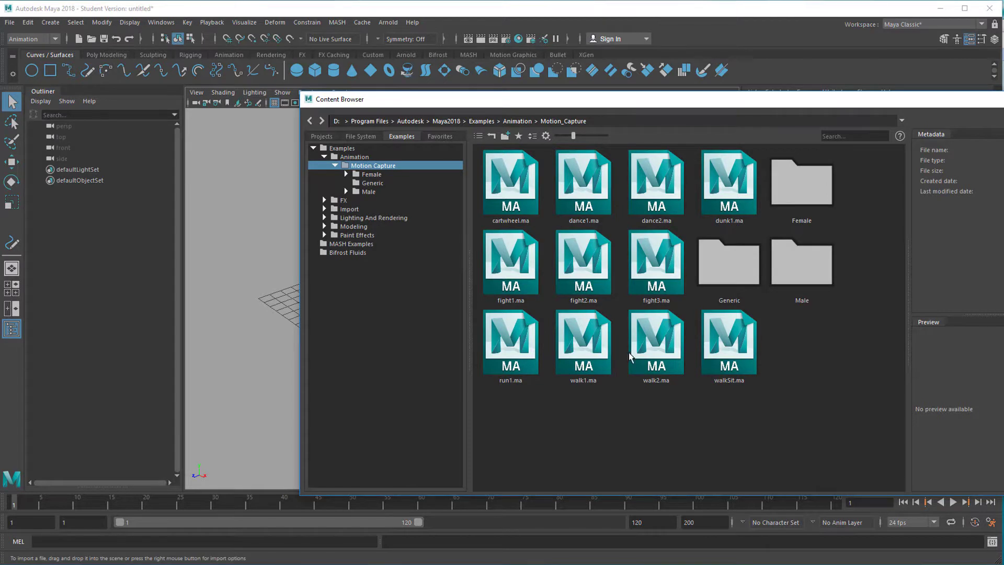
pyautogui.moveTo(702, 100); pyautogui.dragTo(796, 80)
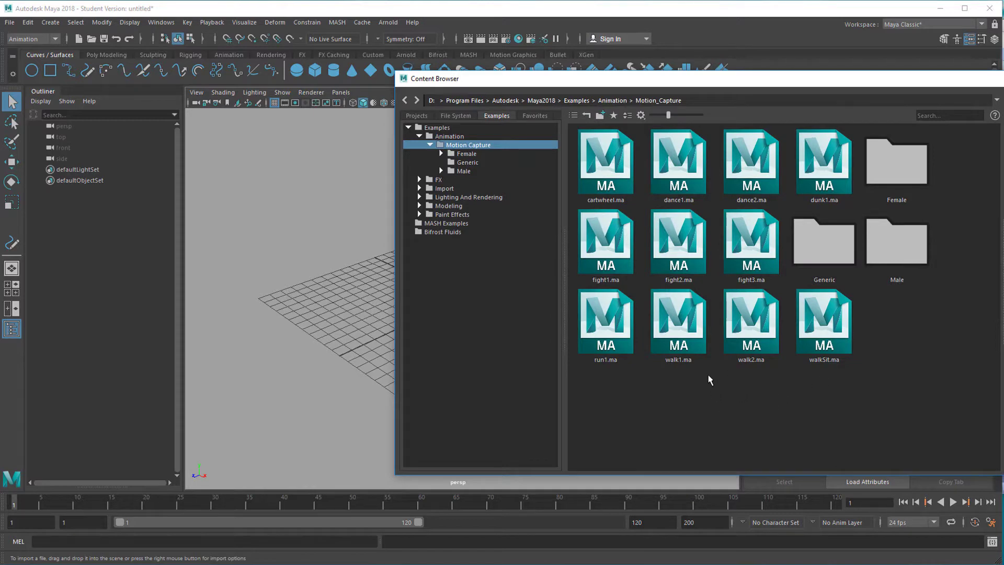
pyautogui.moveTo(602, 337); pyautogui.dragTo(344, 309)
pyautogui.moveTo(993, 85); pyautogui.dragTo(698, 126)
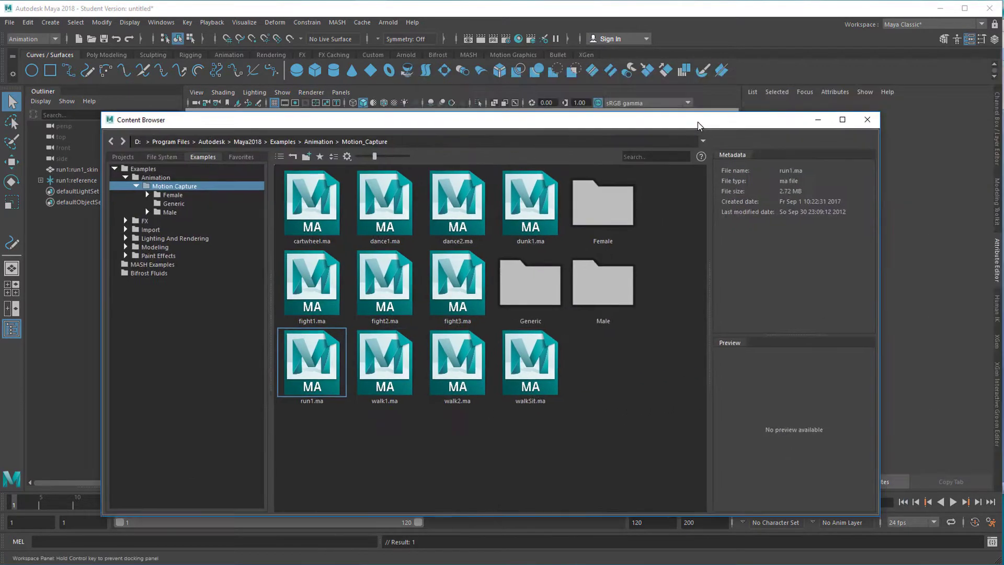
# Close the Content Browser, select run1:reference, frame it, and scale the runner down uniformly.
pyautogui.click(867, 119)
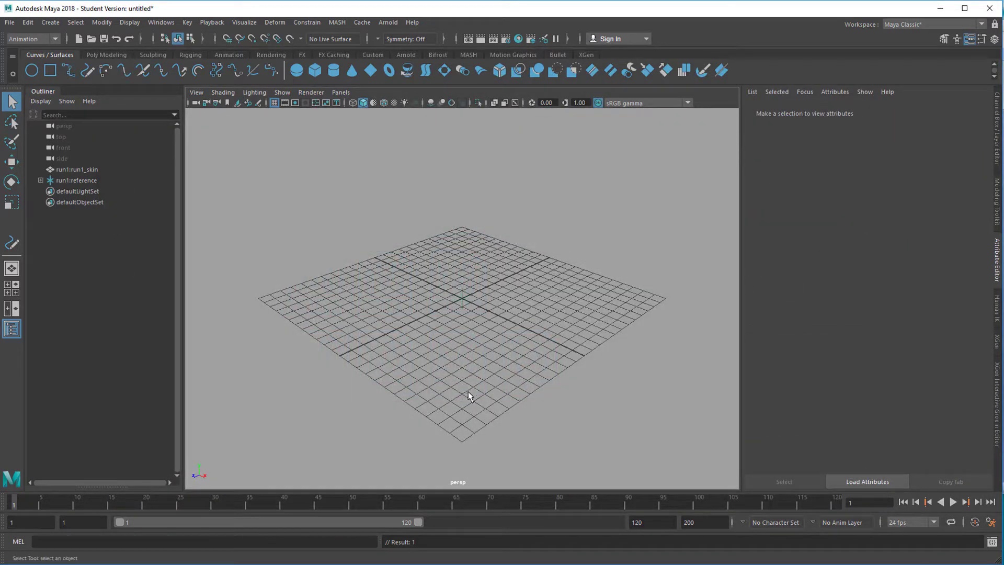
pyautogui.click(80, 180)
pyautogui.press('f')
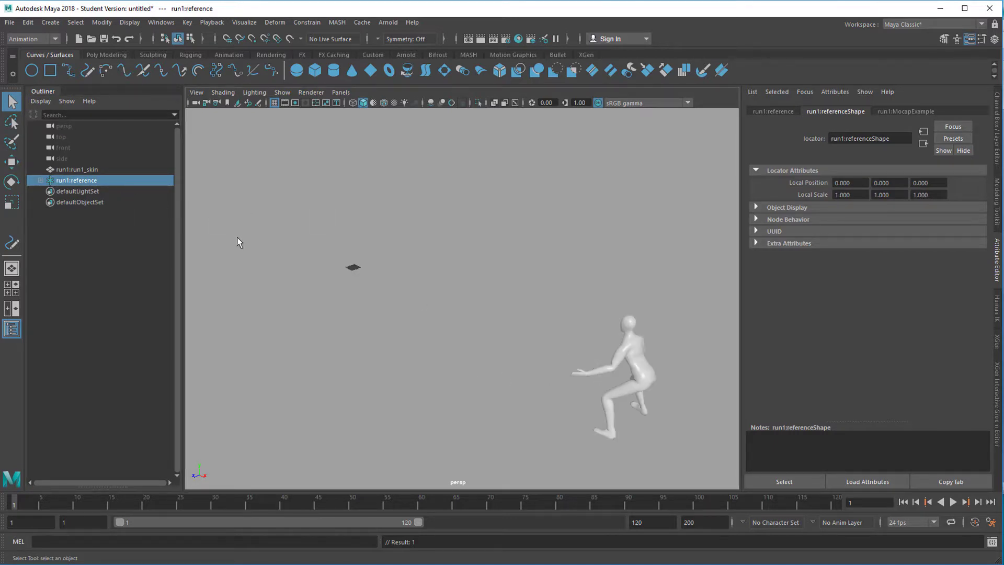
pyautogui.press('r')
pyautogui.moveTo(351, 266); pyautogui.dragTo(81, 369)
pyautogui.moveTo(8, 391); pyautogui.dragTo(10, 390)
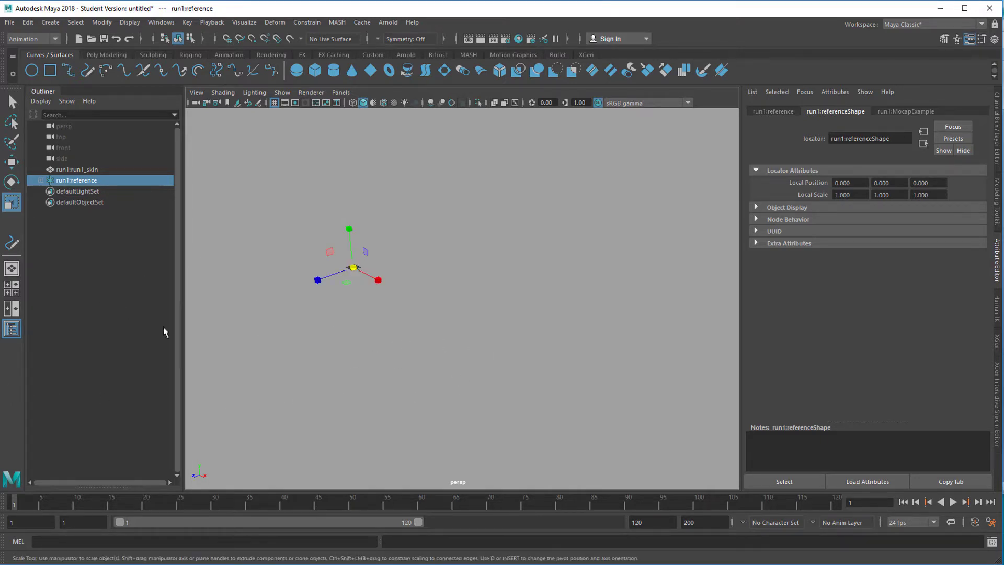
# Shrink the runner further to about 0.03 scale and slide it along X onto the grid.
pyautogui.press('f')
pyautogui.keyDown('alt'); pyautogui.moveTo(497, 328); pyautogui.dragTo(354, 324); pyautogui.keyUp('alt')
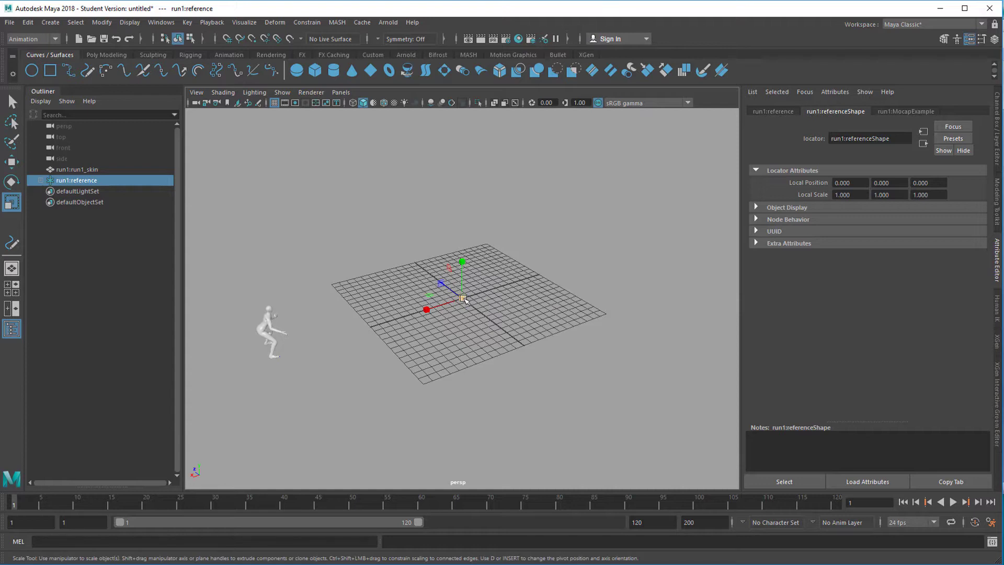
pyautogui.moveTo(463, 299); pyautogui.dragTo(454, 309)
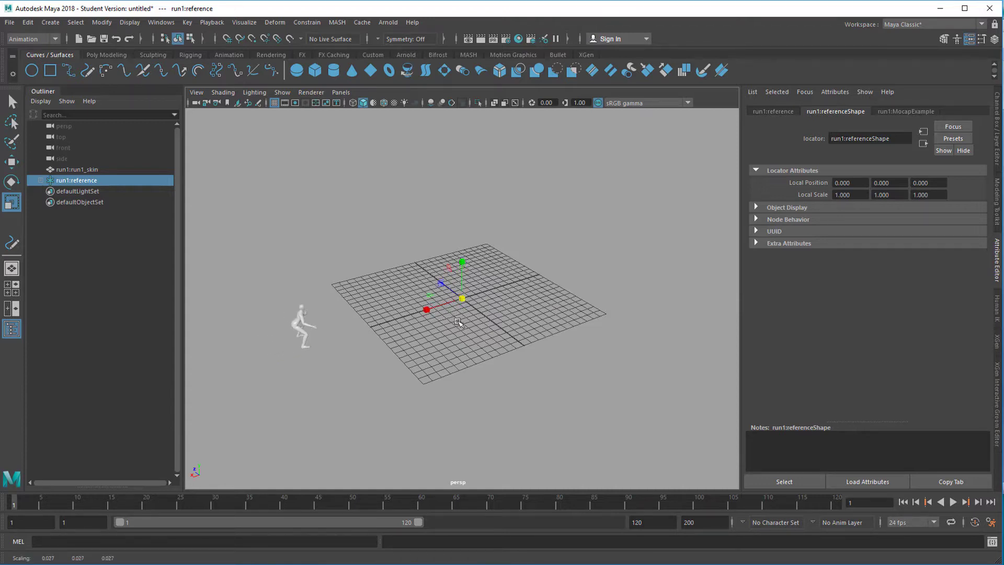
pyautogui.press('w')
pyautogui.moveTo(424, 313); pyautogui.dragTo(563, 354)
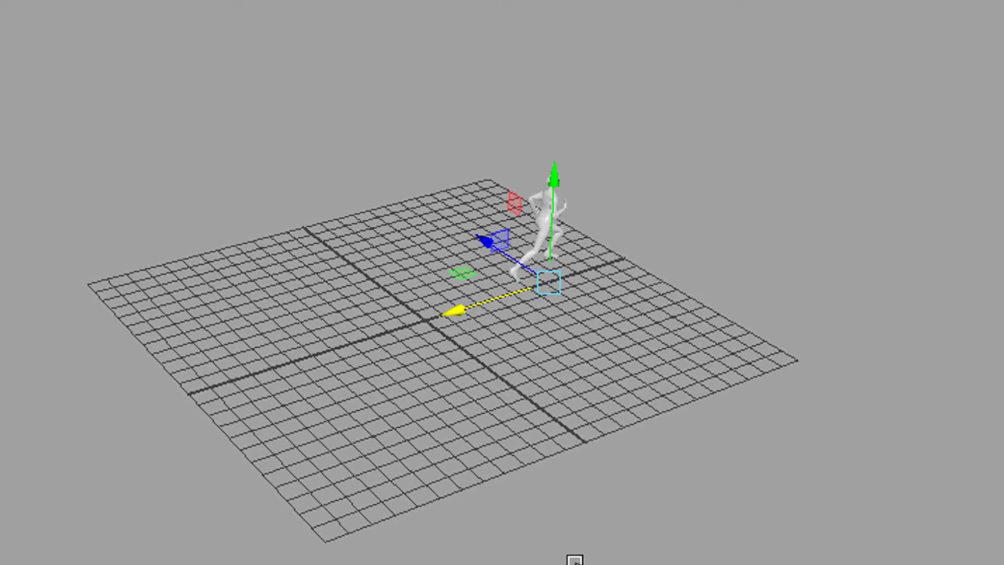
# Play the run, stop at frame 70, and drag the playback range end from 120 to 200.
pyautogui.keyDown('alt'); pyautogui.moveTo(578, 563); pyautogui.dragTo(477, 527); pyautogui.keyUp('alt')
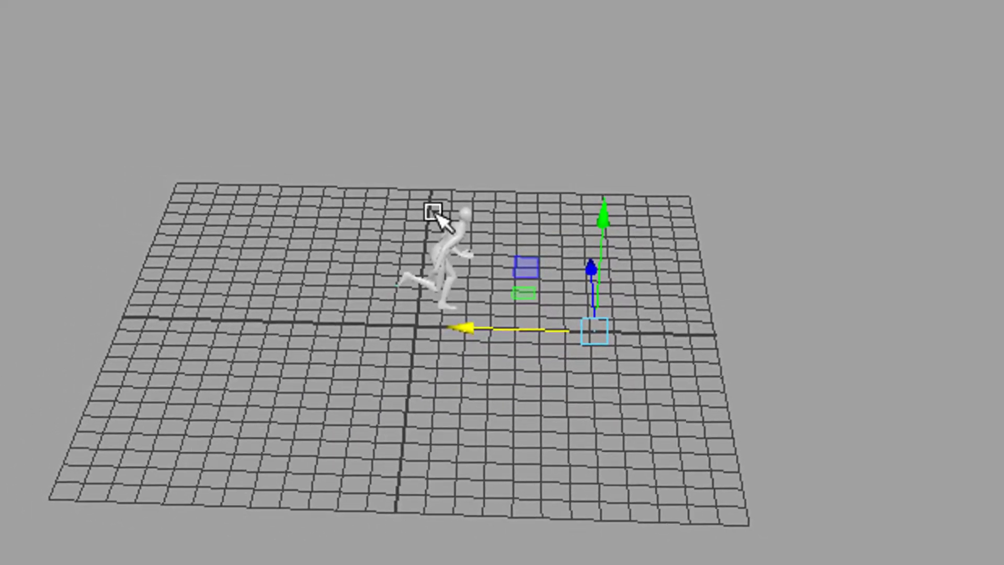
pyautogui.click(495, 324)
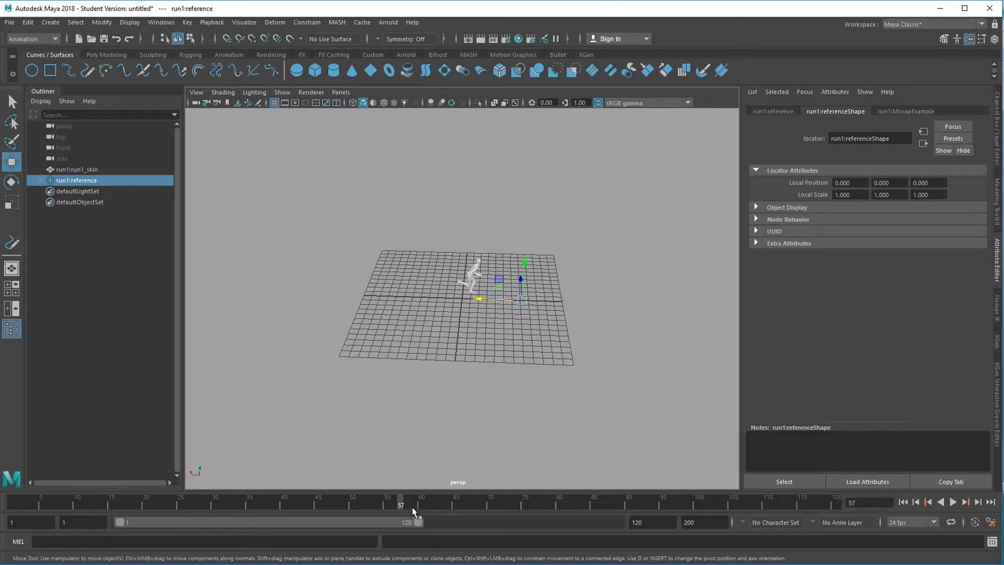
pyautogui.hotkey('alt', 'v')
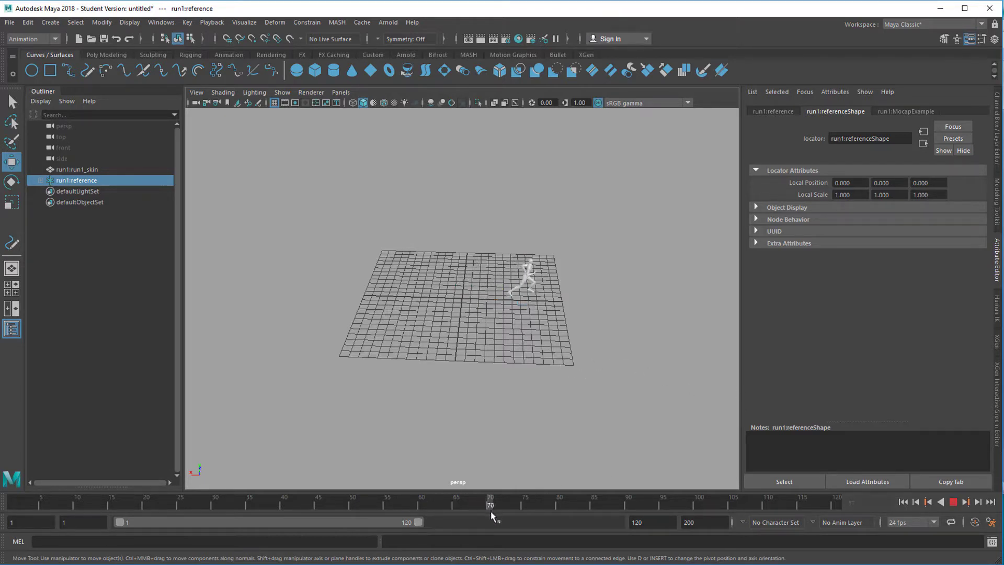
pyautogui.click(491, 504)
pyautogui.moveTo(418, 522); pyautogui.dragTo(617, 522)
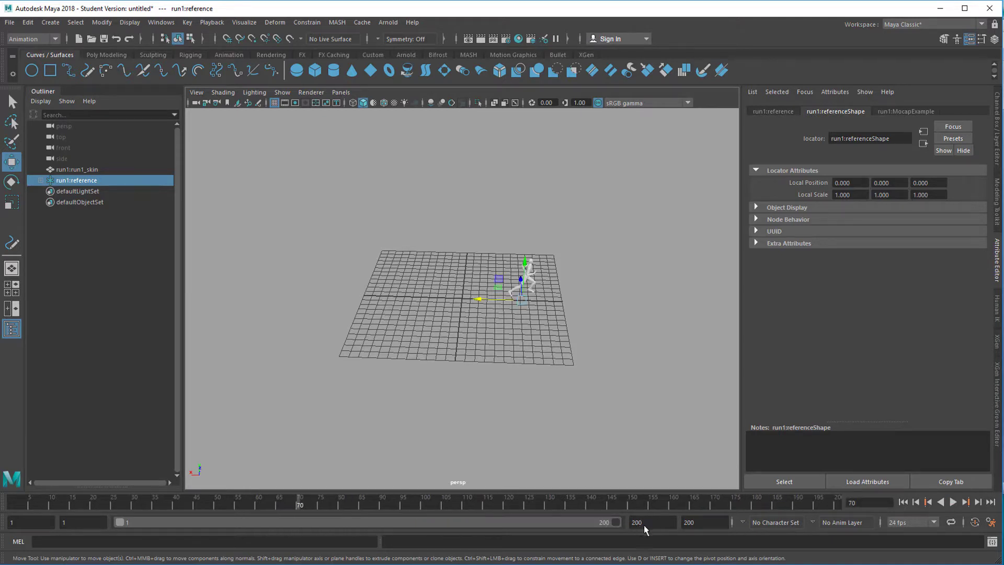
# Open the Time Editor and create the clip anim_Clip1 from the selected run animation.
pyautogui.click(164, 23)
pyautogui.moveTo(209, 83)
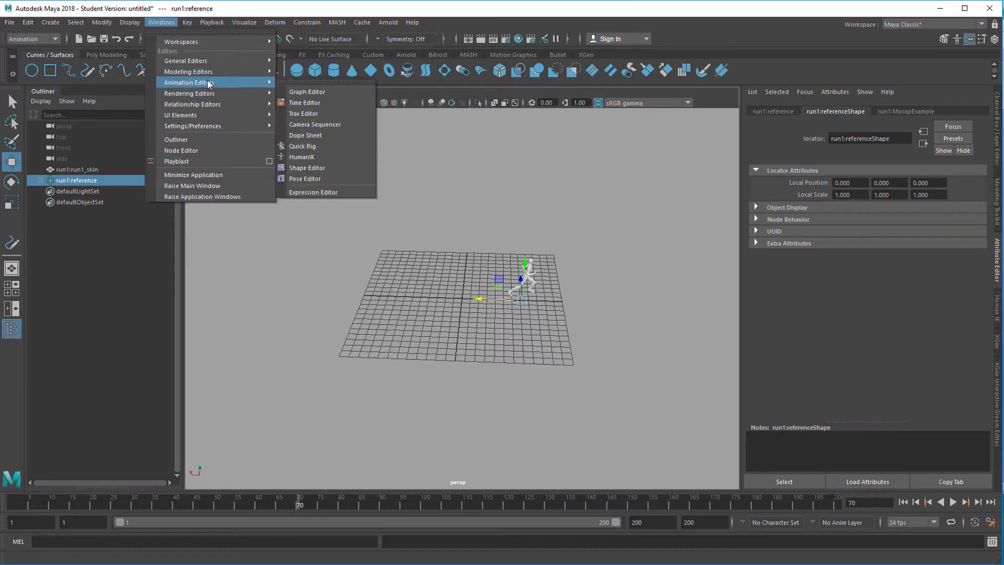
pyautogui.click(330, 106)
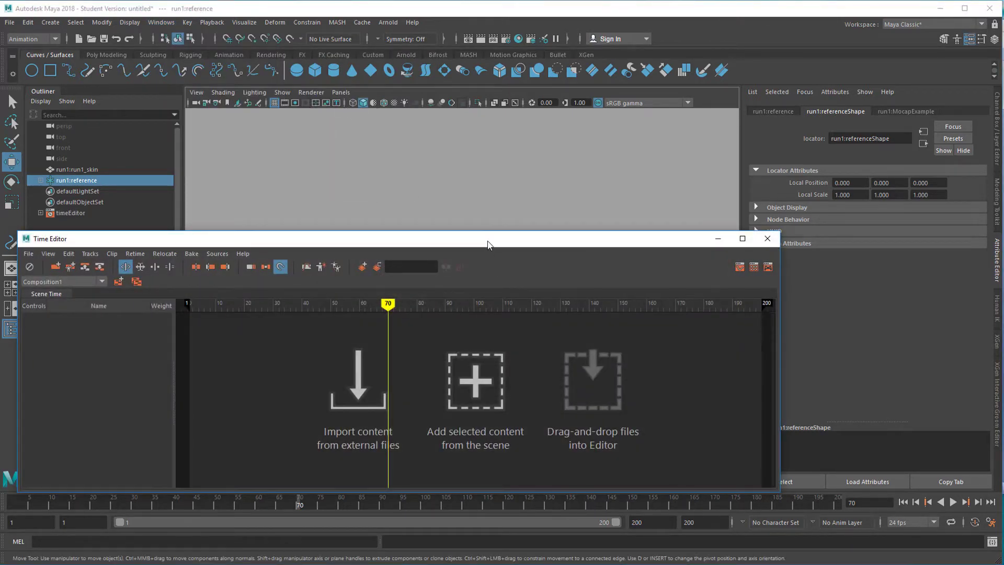
pyautogui.moveTo(488, 244); pyautogui.dragTo(474, 274)
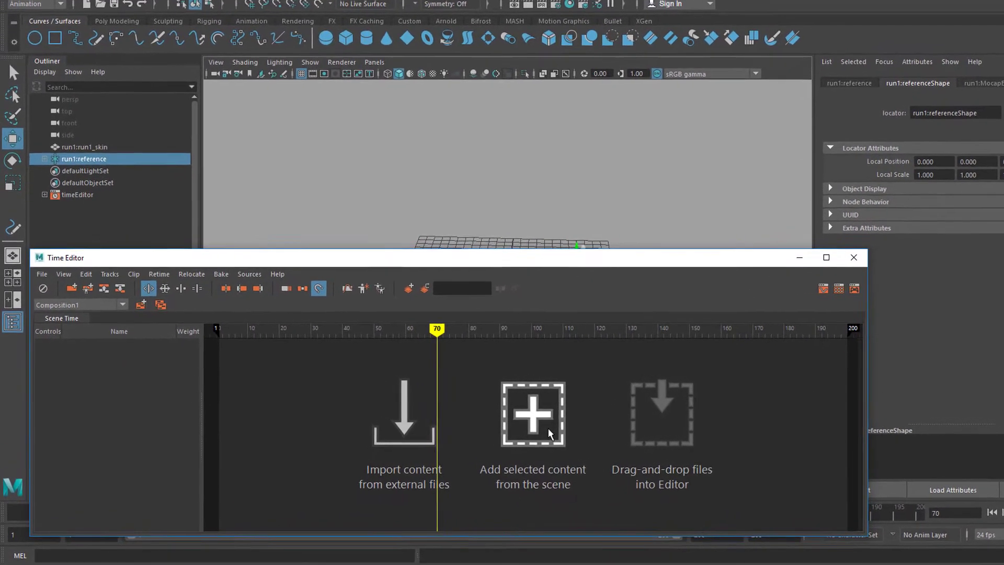
pyautogui.click(527, 427)
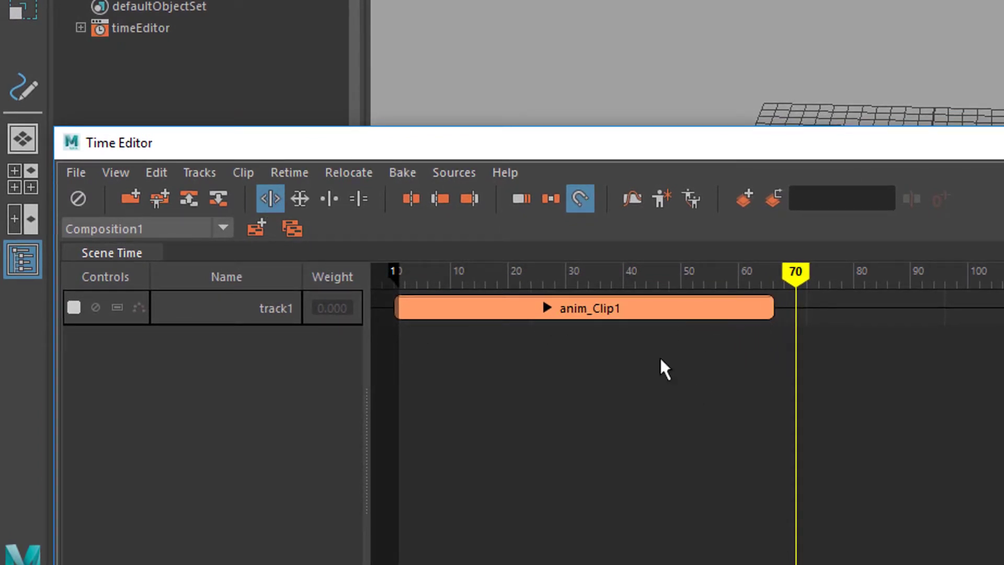
# Change the clip's end-stretch behaviour and extend anim_Clip1 past frame 180.
pyautogui.click(299, 198)
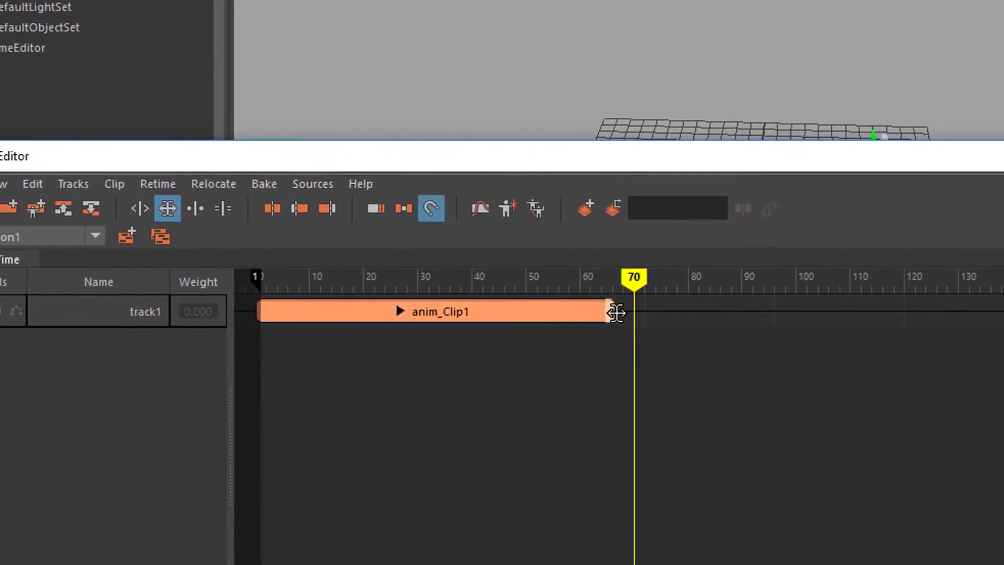
pyautogui.moveTo(668, 310); pyautogui.dragTo(1003, 310)
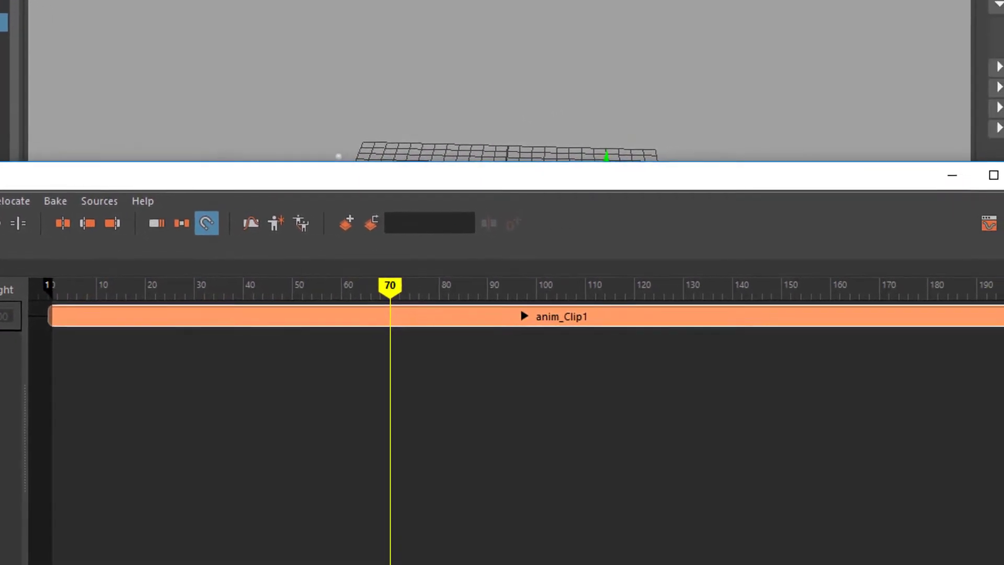
pyautogui.scroll(-2, 977, 313)
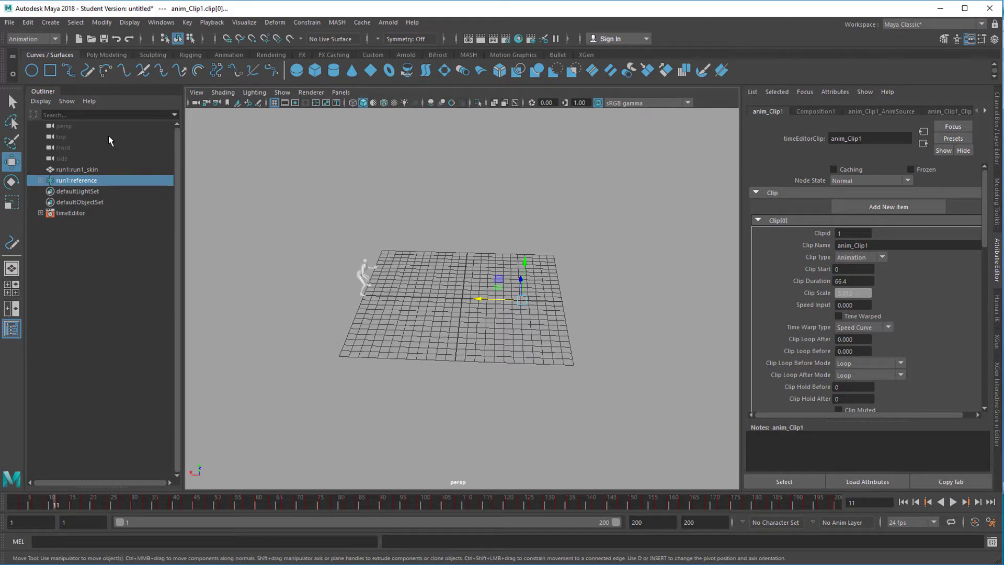
# Draw curve1 with the Pencil Curve Tool across the front of the grid and raise it.
pyautogui.click(110, 56)
pyautogui.click(44, 56)
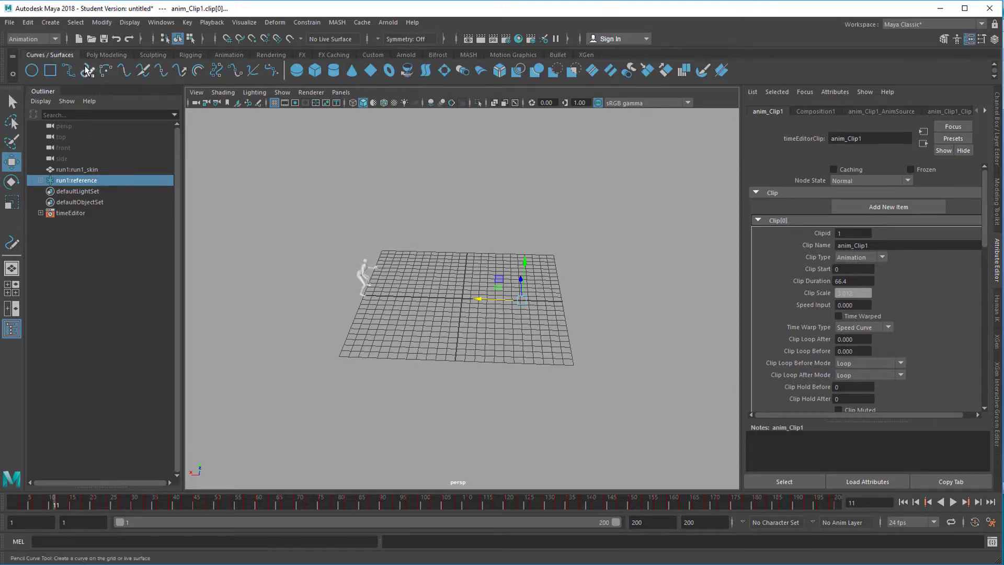
pyautogui.click(88, 70)
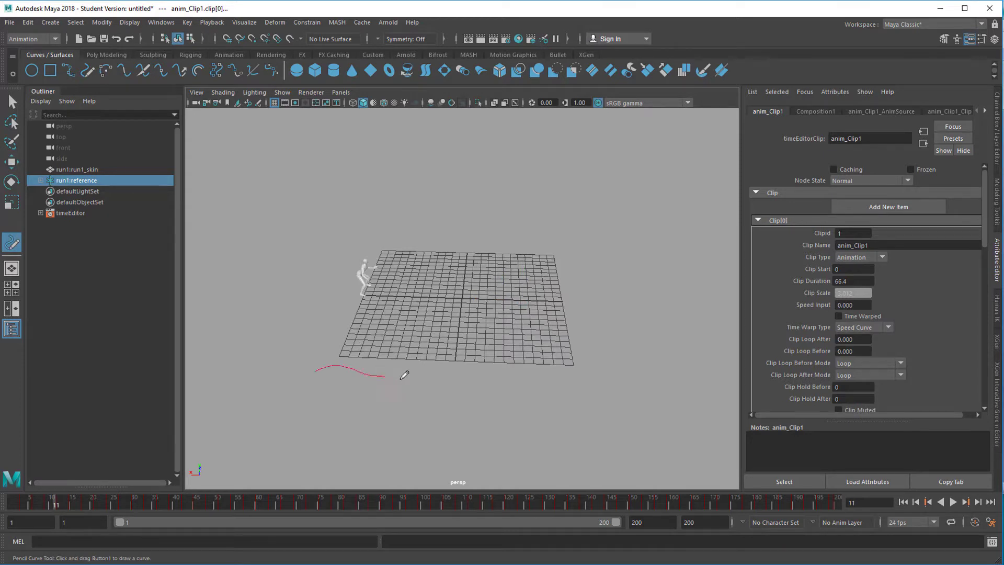
pyautogui.moveTo(519, 369)
pyautogui.mouseDown()
pyautogui.moveTo(574, 371)
pyautogui.moveTo(460, 392)
pyautogui.moveTo(462, 381)
pyautogui.mouseUp()
pyautogui.press('w')
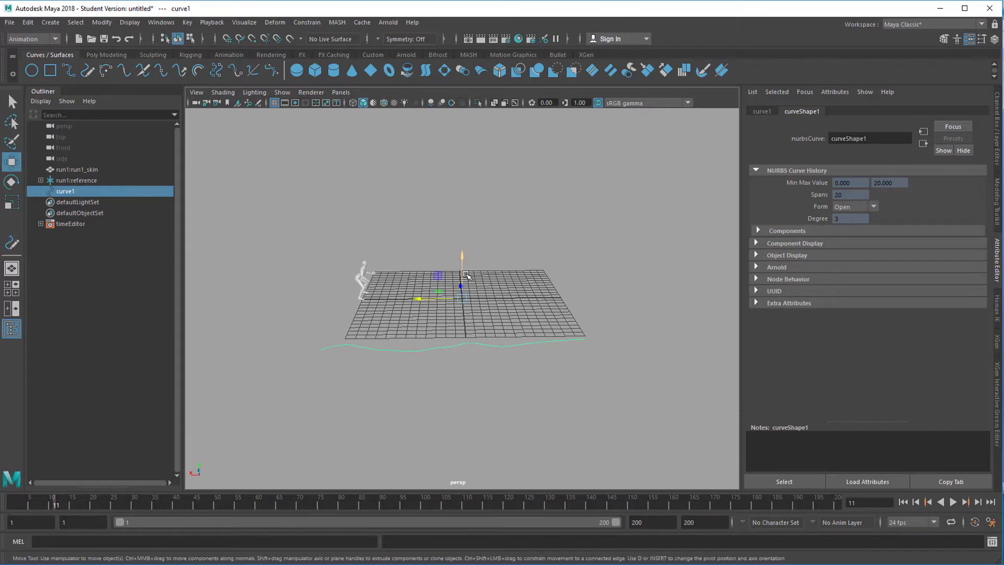
pyautogui.moveTo(463, 263); pyautogui.dragTo(467, 393)
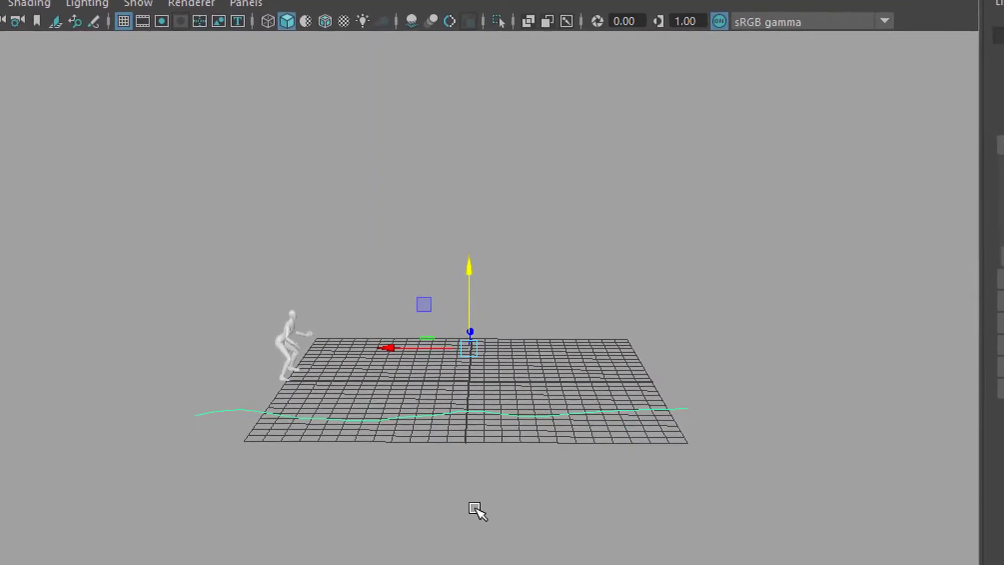
# Show curve1's control vertices and move several of them to reshape the path.
pyautogui.press('F8')
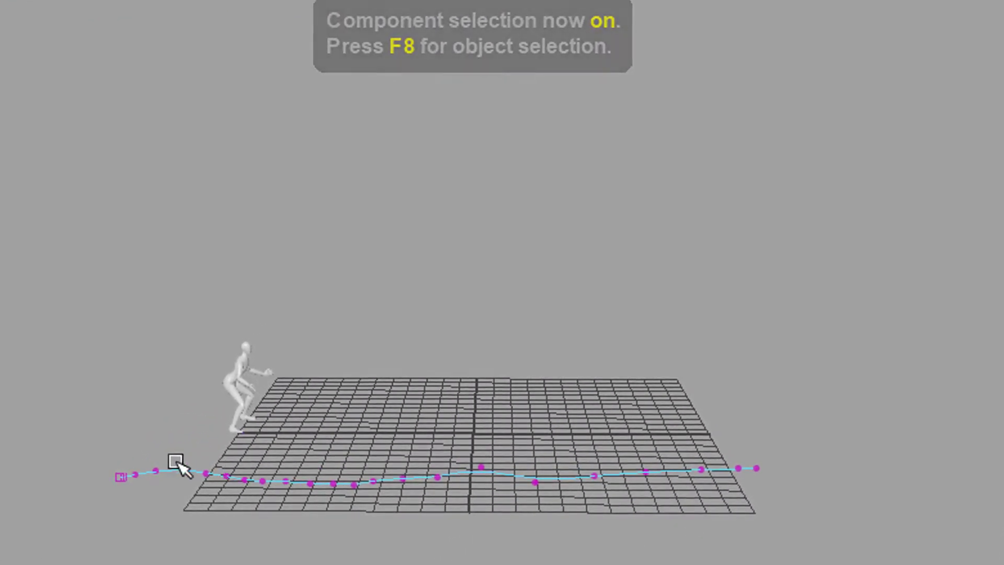
pyautogui.moveTo(179, 455); pyautogui.dragTo(269, 495)
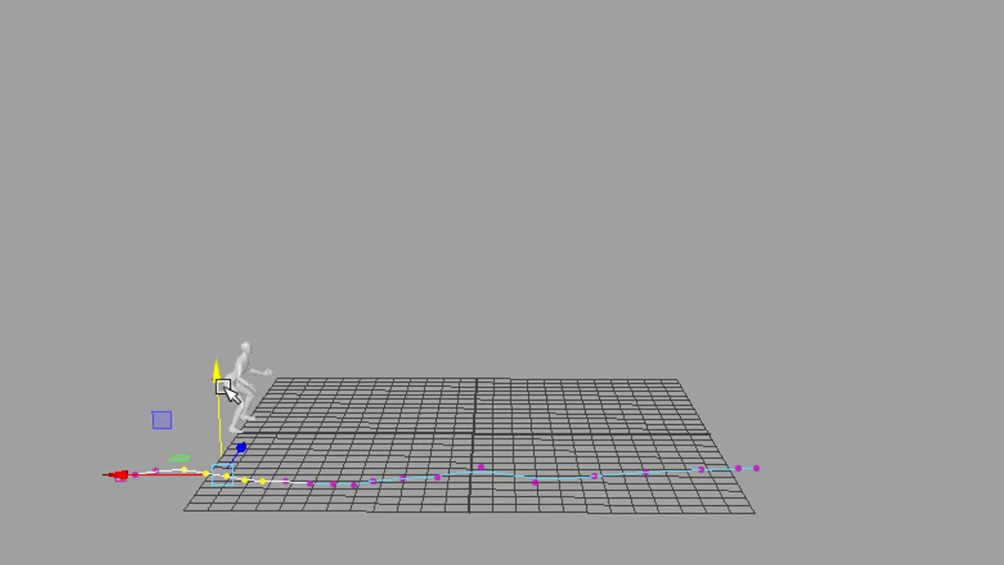
pyautogui.click(333, 484)
pyautogui.moveTo(335, 397); pyautogui.dragTo(368, 417)
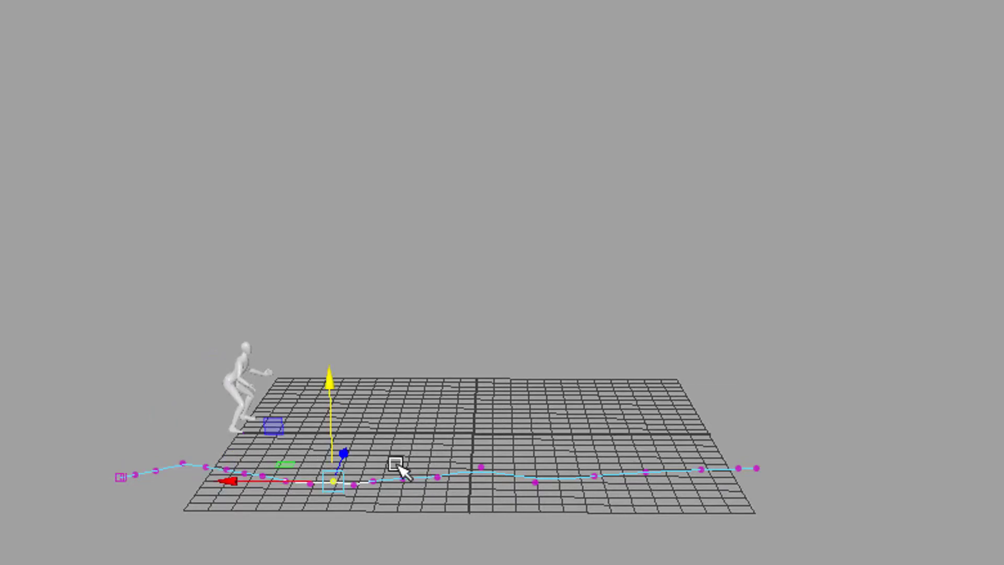
pyautogui.moveTo(417, 493); pyautogui.dragTo(498, 455, button='middle')
pyautogui.moveTo(476, 382); pyautogui.dragTo(532, 421, button='middle')
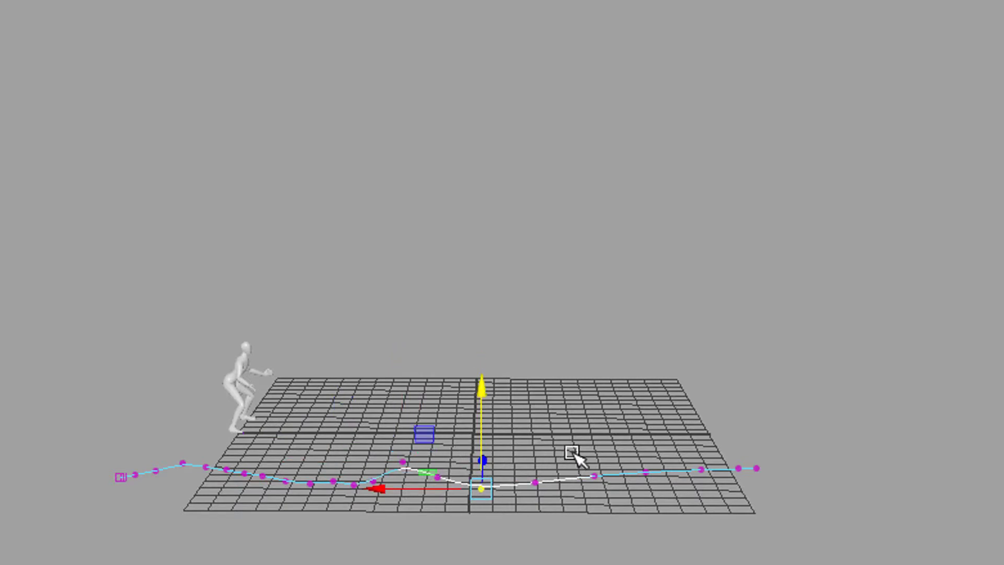
pyautogui.moveTo(575, 456); pyautogui.dragTo(625, 386, button='middle')
pyautogui.moveTo(724, 413); pyautogui.dragTo(729, 172, button='middle')
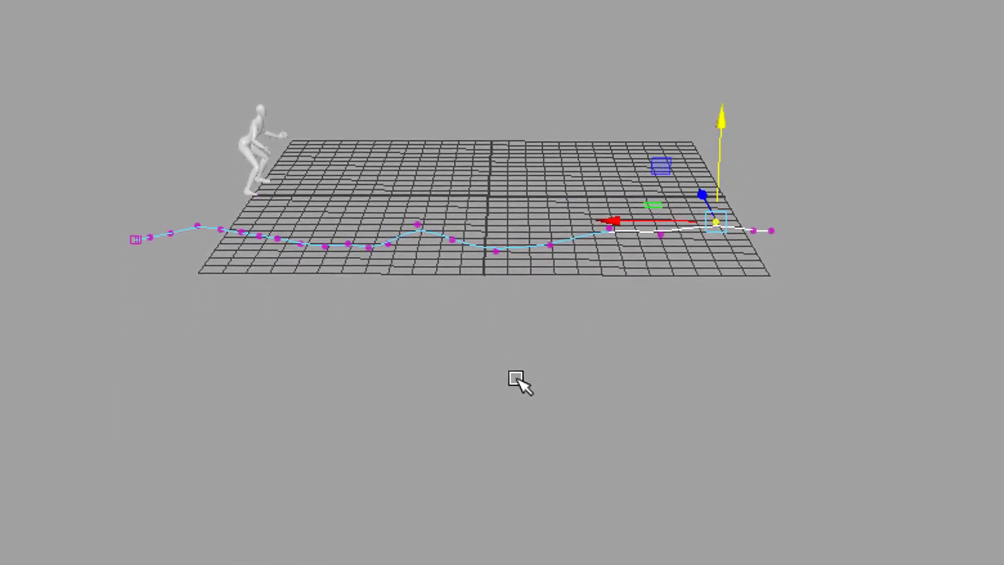
pyautogui.keyDown('alt'); pyautogui.moveTo(516, 377); pyautogui.dragTo(521, 427); pyautogui.keyUp('alt')
# Box-select a group of path points and raise them on Y with soft selection.
pyautogui.moveTo(373, 332); pyautogui.dragTo(578, 413)
pyautogui.press('b')
pyautogui.moveTo(475, 298); pyautogui.dragTo(476, 274)
pyautogui.keyDown('alt'); pyautogui.moveTo(525, 404); pyautogui.dragTo(540, 314); pyautogui.keyUp('alt')
pyautogui.keyDown('alt'); pyautogui.moveTo(419, 439); pyautogui.dragTo(471, 404); pyautogui.keyUp('alt')
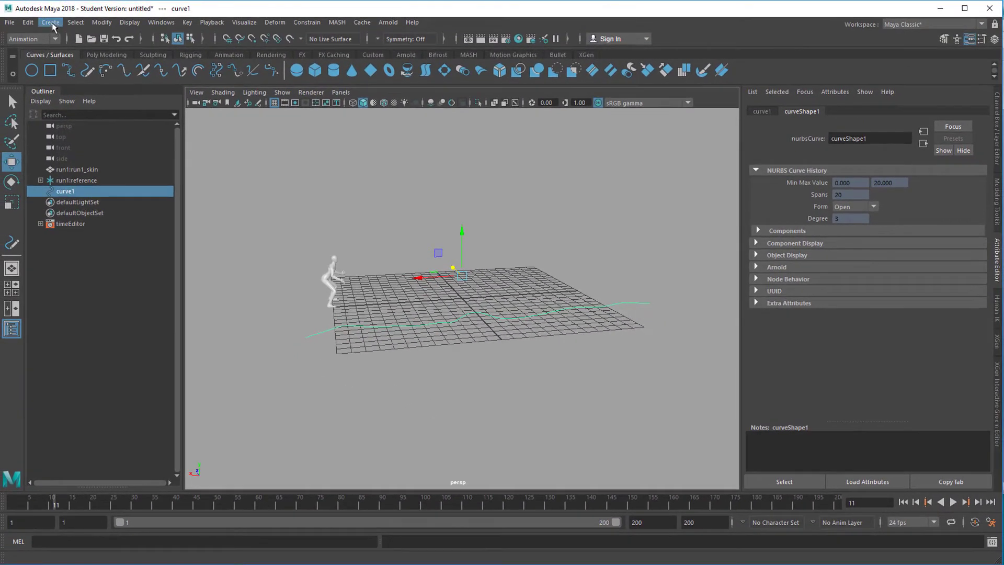
# Create camera1 from Create > Cameras > Camera and orbit the view to see it.
pyautogui.click(52, 24)
pyautogui.moveTo(157, 93)
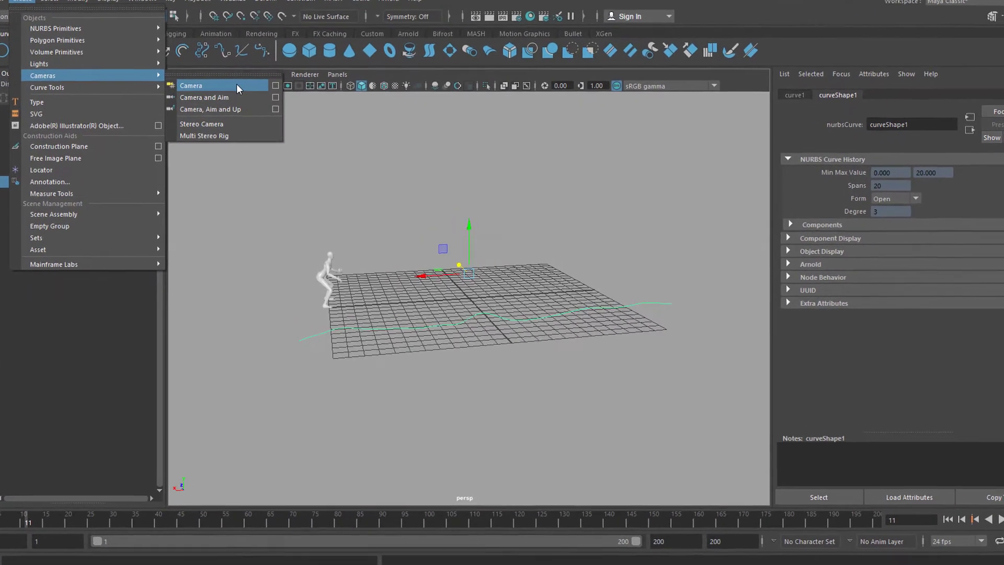
pyautogui.click(248, 104)
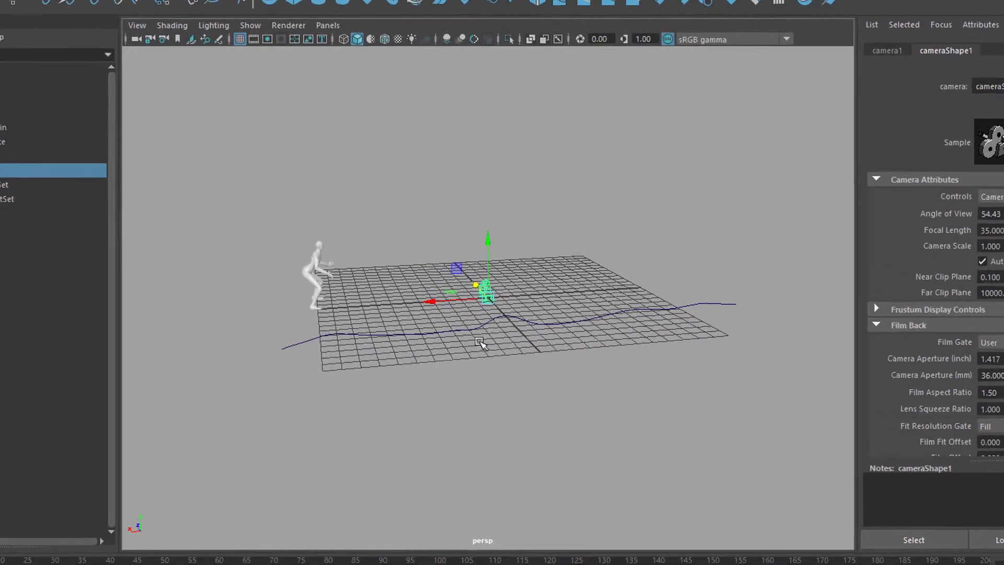
pyautogui.keyDown('alt'); pyautogui.moveTo(489, 351); pyautogui.dragTo(481, 307); pyautogui.keyUp('alt')
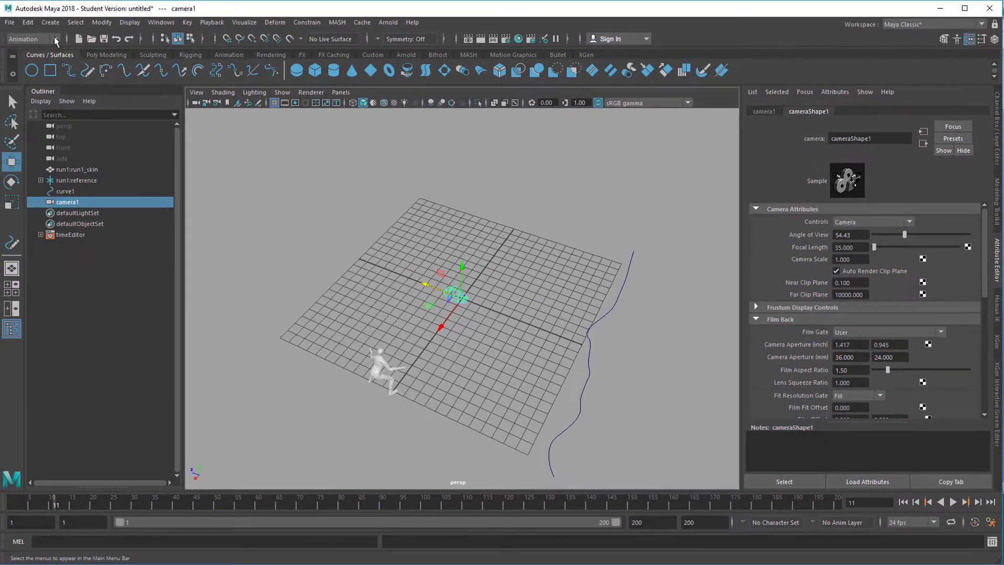
pyautogui.click(54, 36)
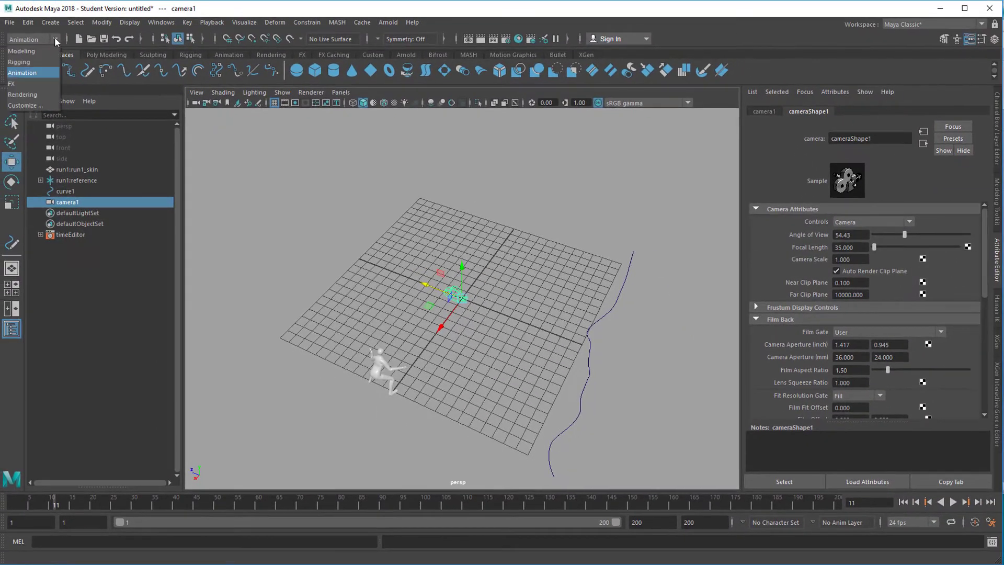
pyautogui.click(33, 75)
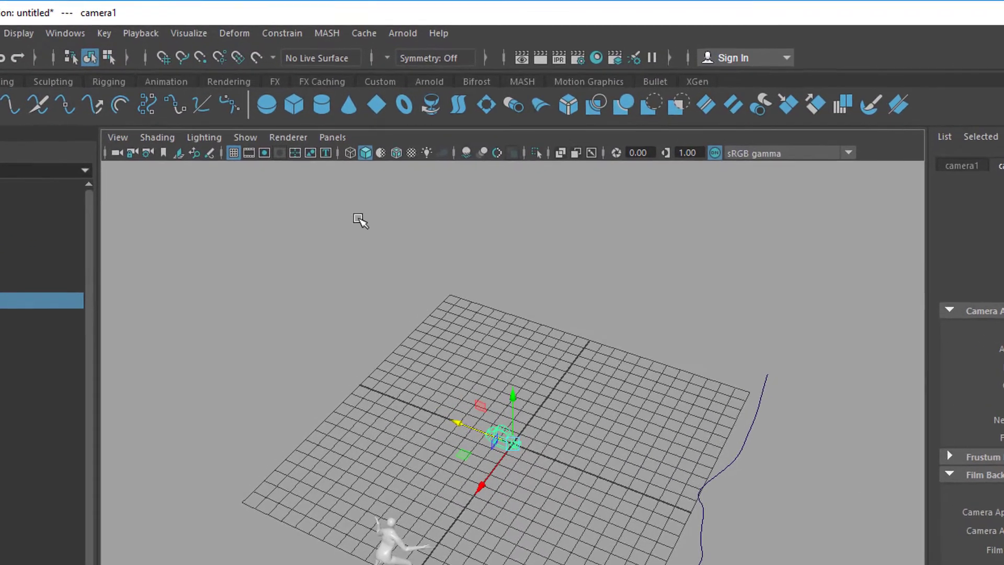
pyautogui.click(282, 36)
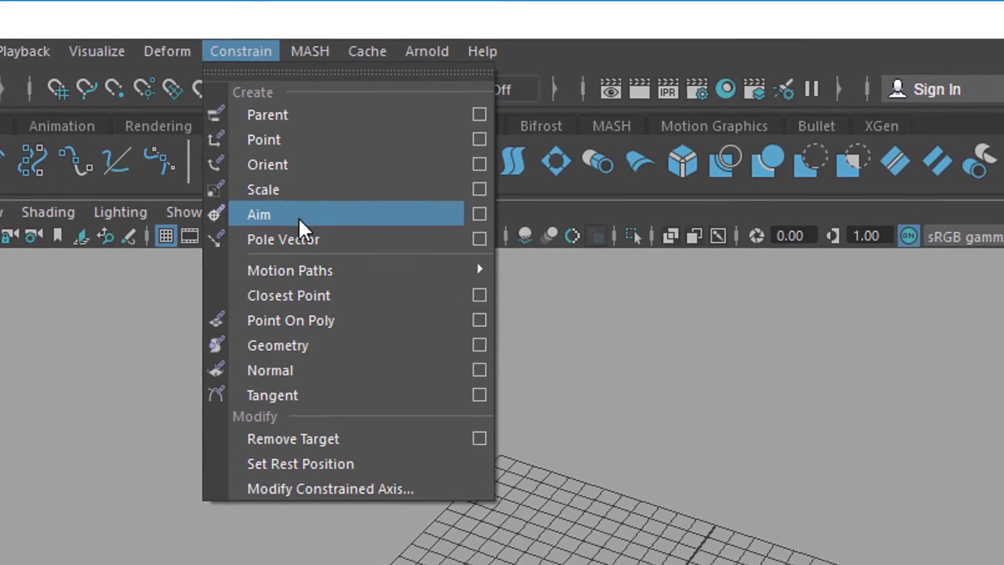
pyautogui.moveTo(328, 272)
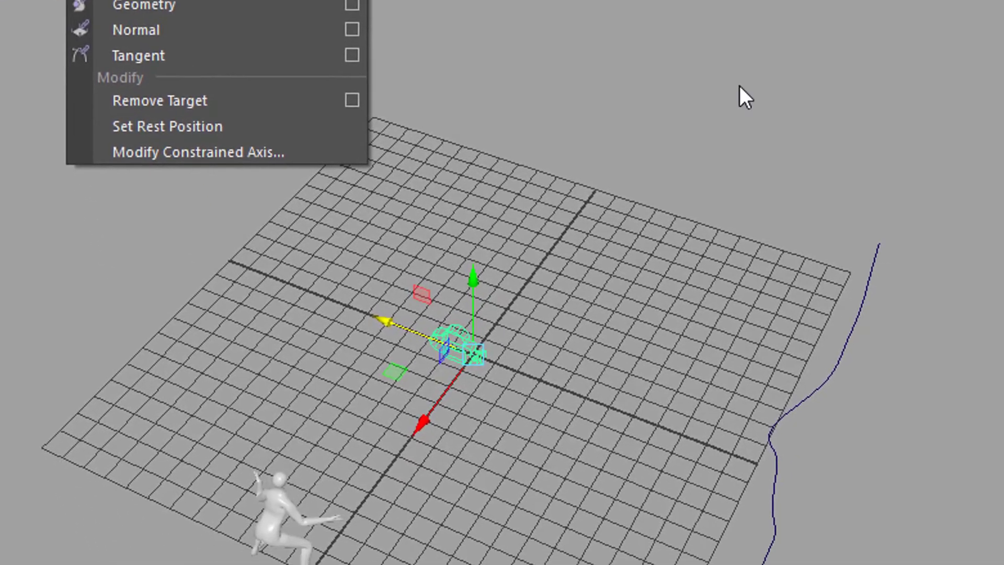
pyautogui.press('Escape')
pyautogui.press('q')
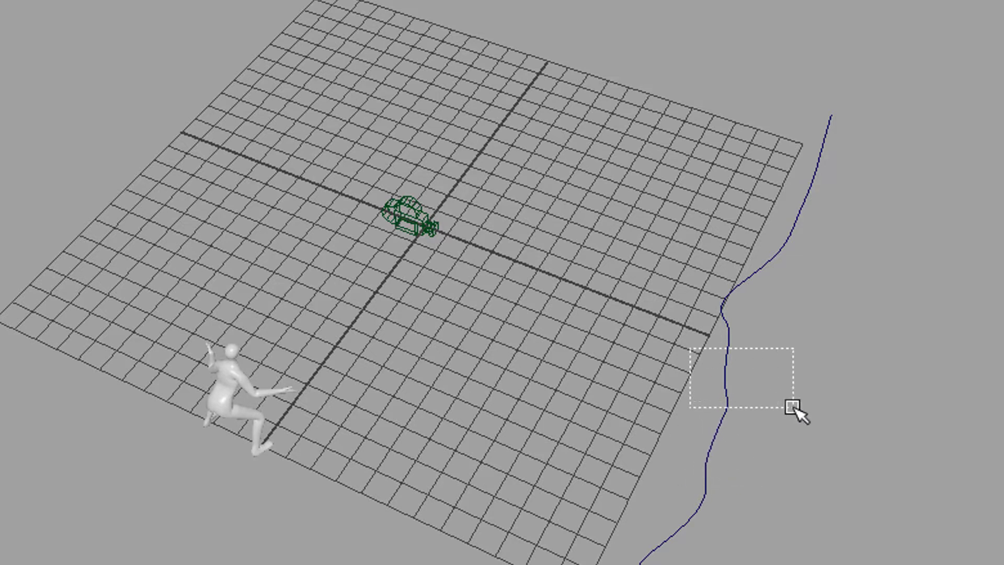
# Select curve1 and camera1, then apply Constrain > Motion Paths > Attach to Motion Path.
pyautogui.press('w')
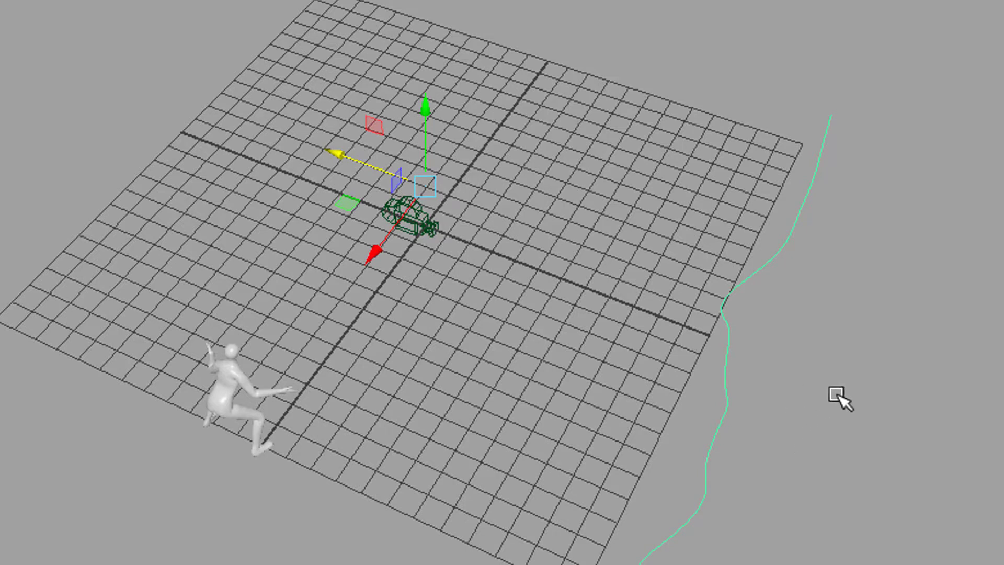
pyautogui.press('q')
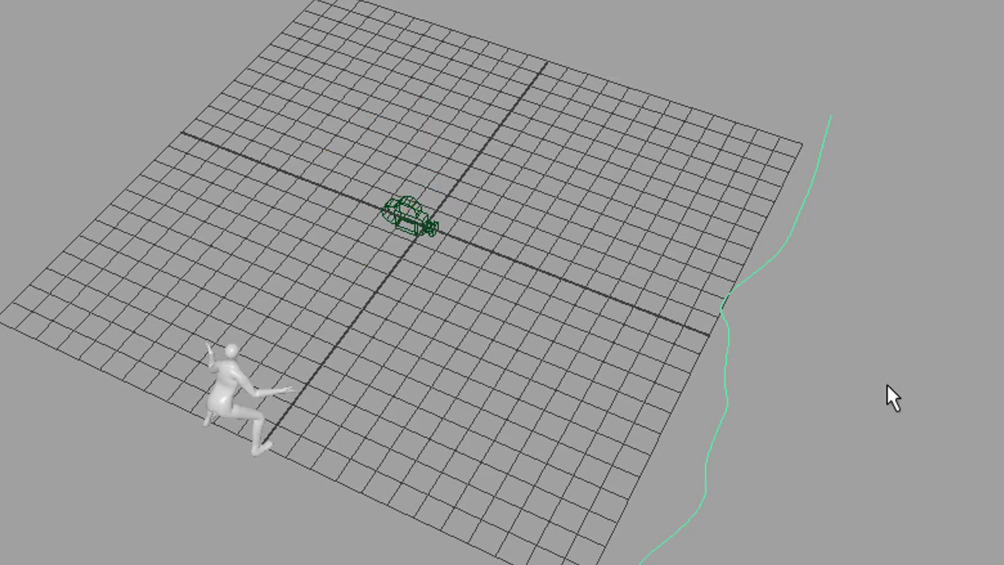
pyautogui.click(417, 224)
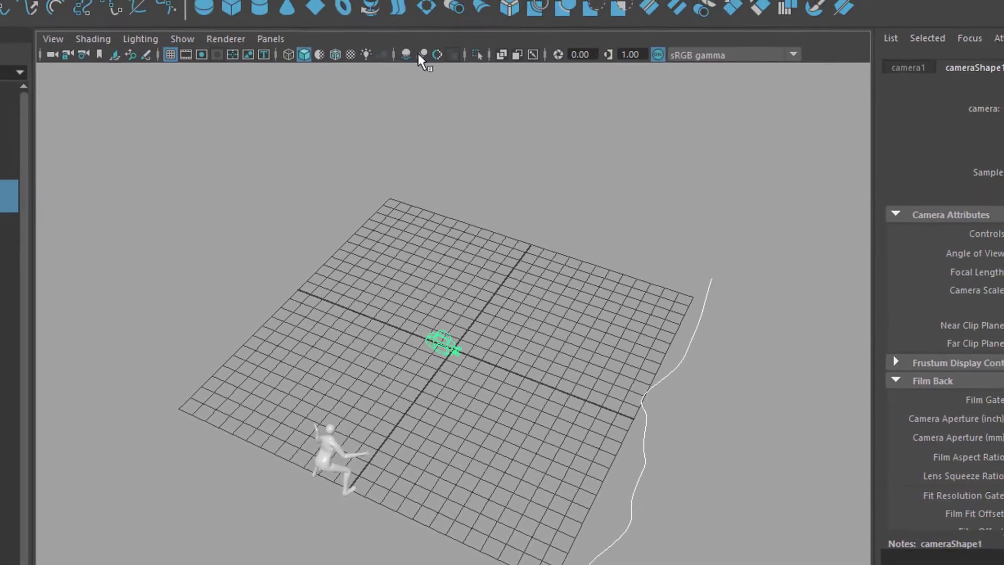
pyautogui.click(253, 8)
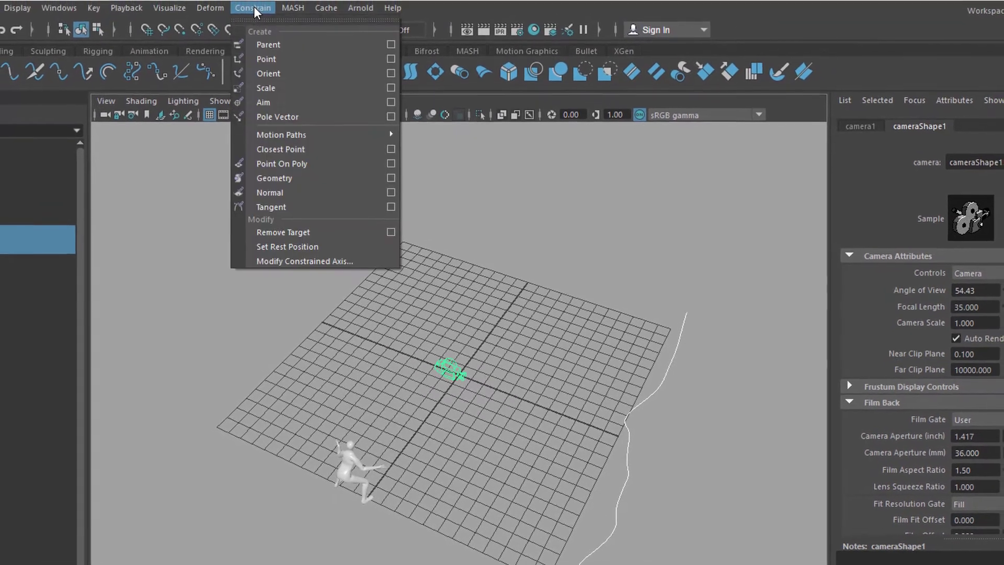
pyautogui.moveTo(297, 134)
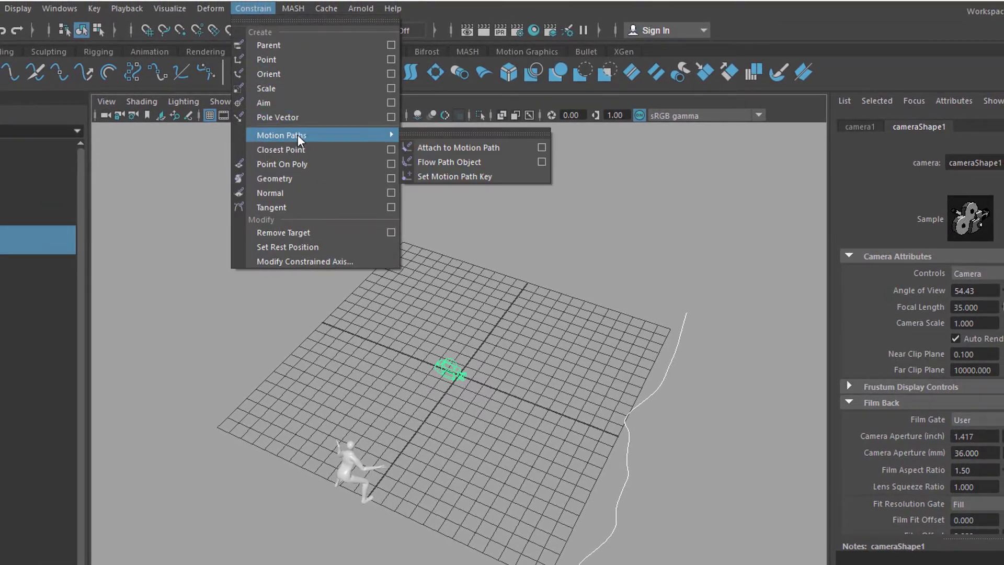
pyautogui.click(513, 147)
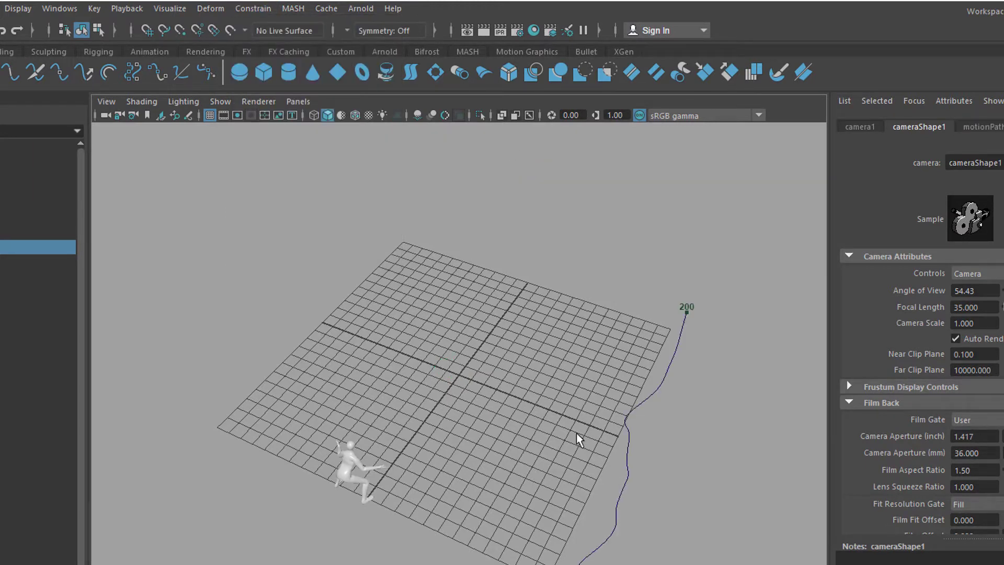
# Orbit to inspect camera1 at the curve's far end, then open the Constrain menu.
pyautogui.keyDown('alt'); pyautogui.moveTo(575, 437); pyautogui.dragTo(555, 400); pyautogui.keyUp('alt')
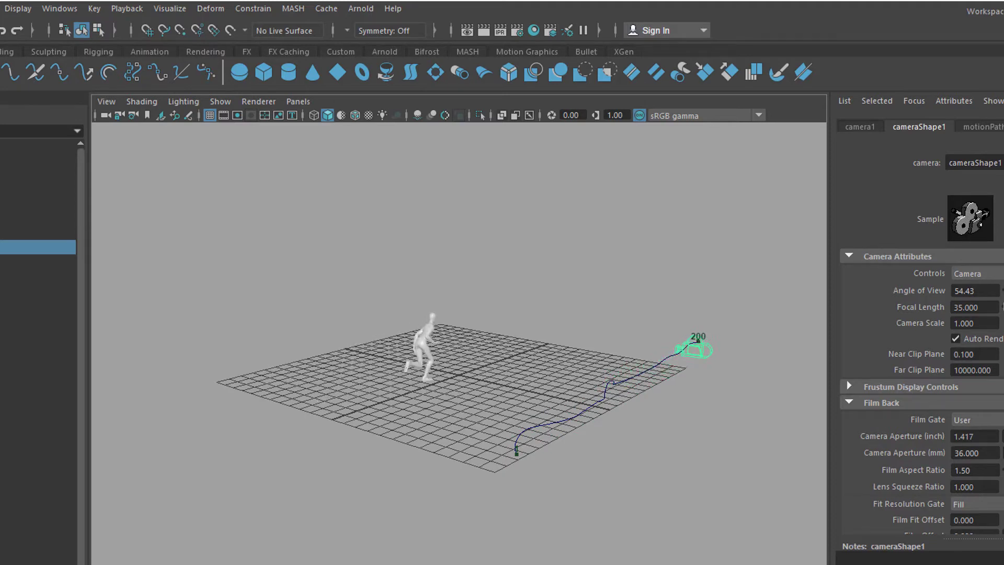
pyautogui.keyDown('alt'); pyautogui.moveTo(590, 406); pyautogui.dragTo(611, 444); pyautogui.keyUp('alt')
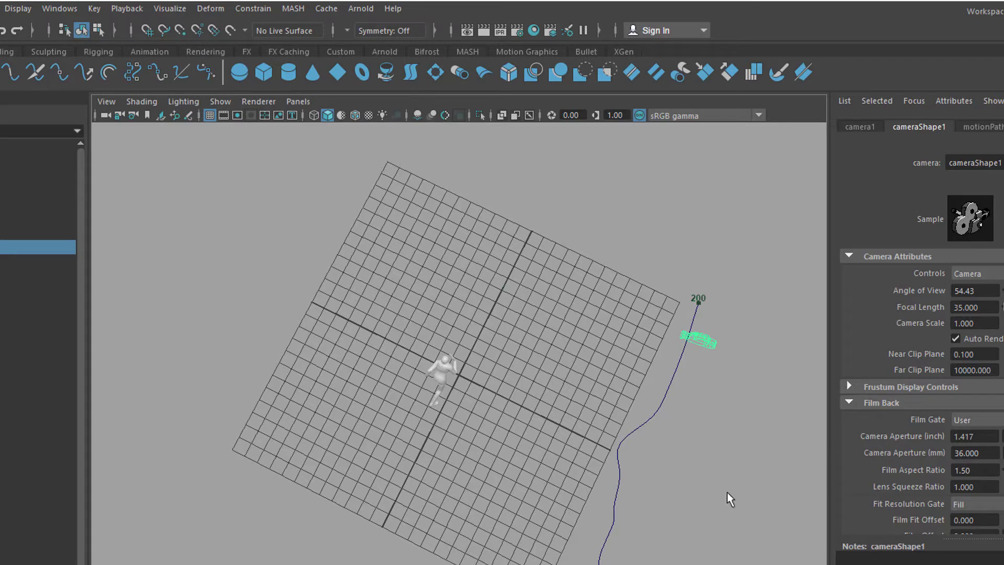
pyautogui.keyDown('alt'); pyautogui.moveTo(674, 519); pyautogui.dragTo(391, 194); pyautogui.keyUp('alt')
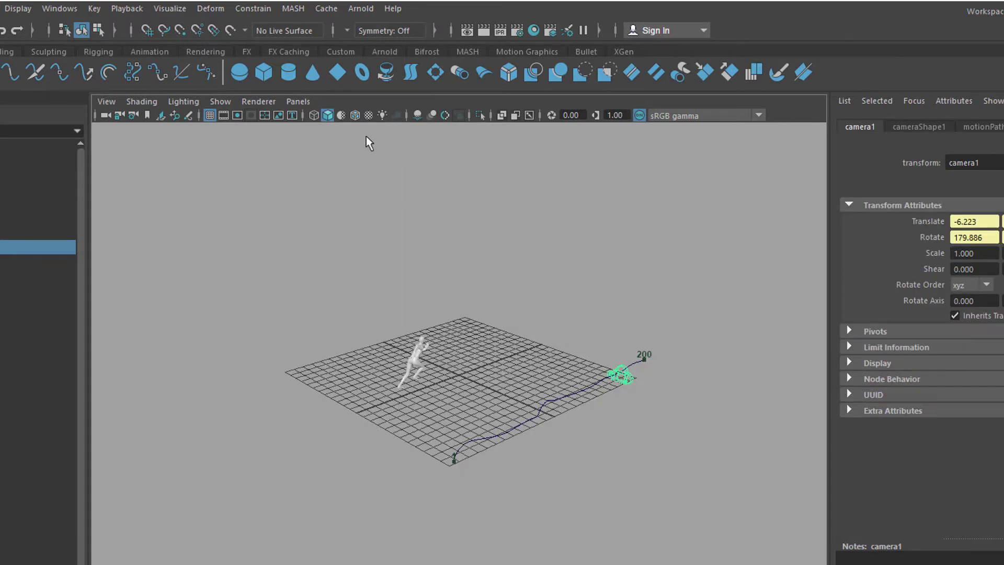
pyautogui.click(257, 8)
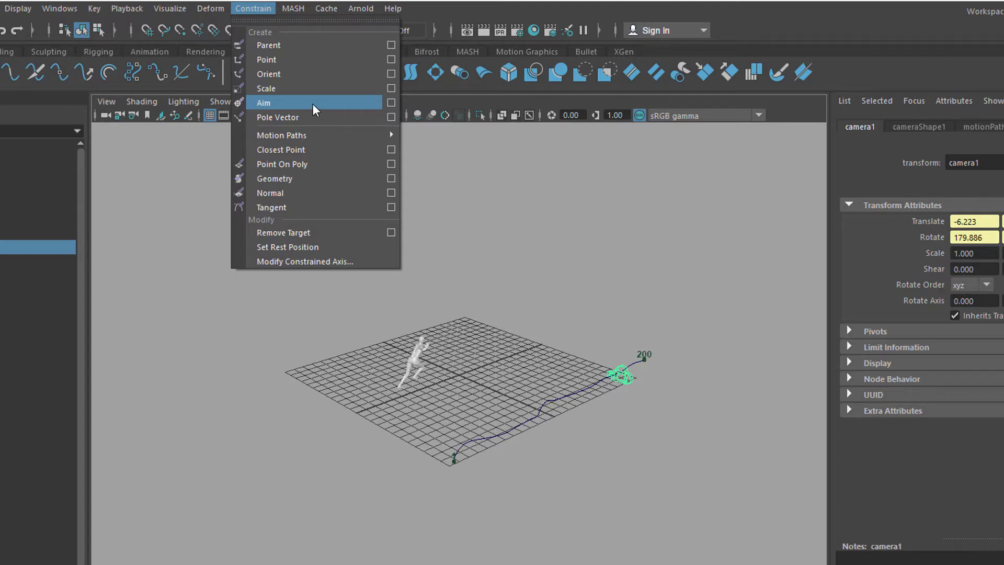
# Select the runner's reference skeleton, rewind to the start frame, and play briefly.
pyautogui.click(419, 353)
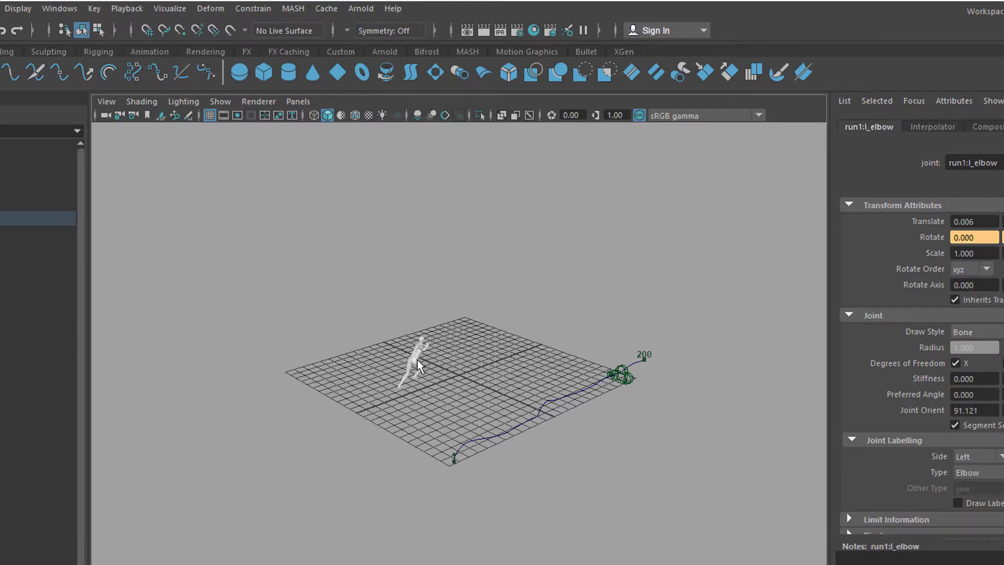
pyautogui.click(423, 363)
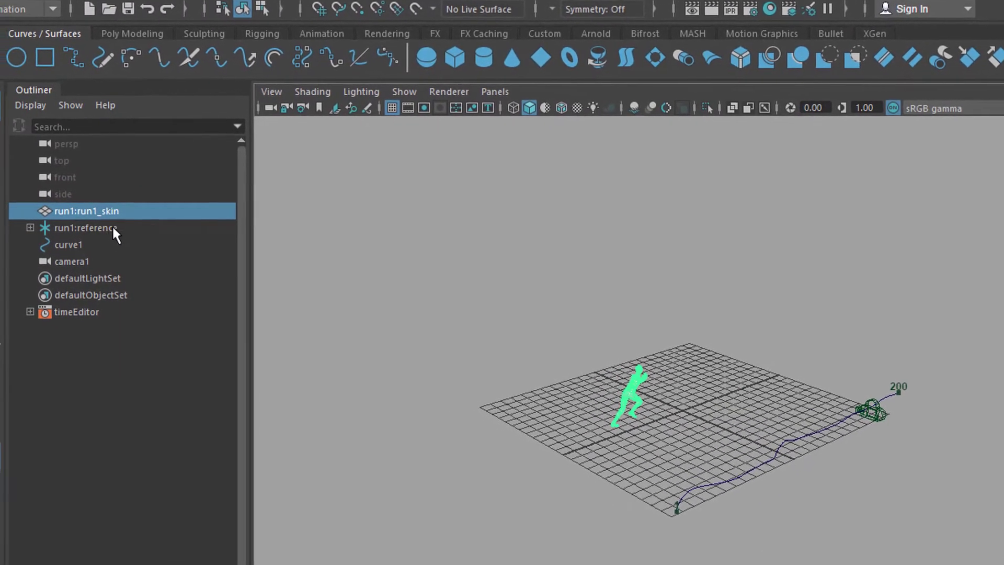
pyautogui.click(137, 230)
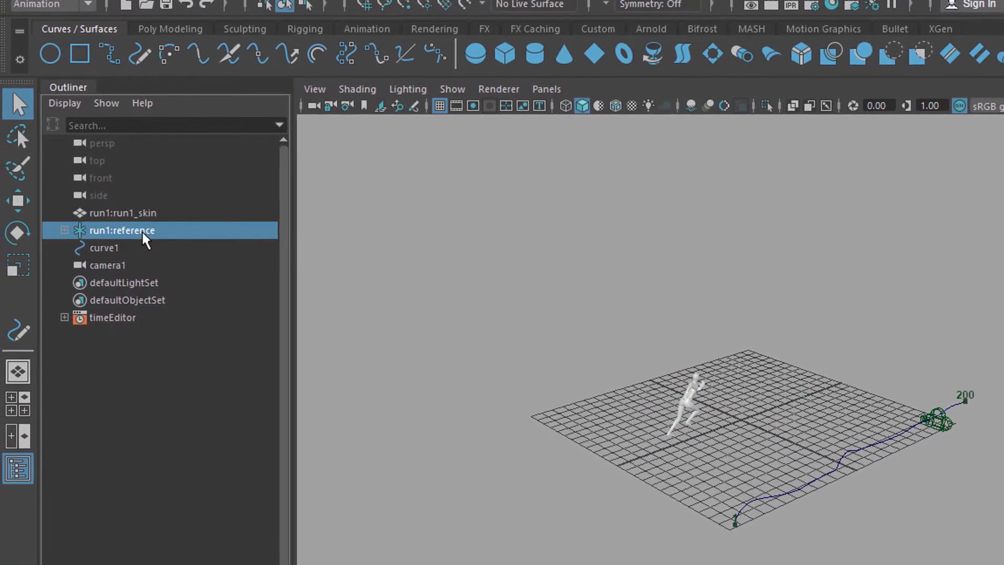
pyautogui.press('w')
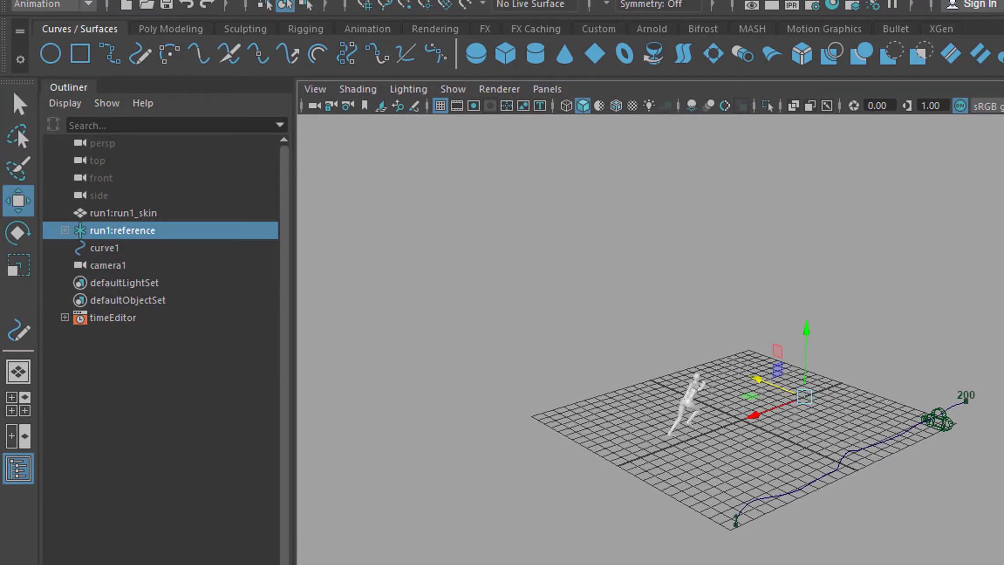
pyautogui.hotkey('alt', 'shift', 'v')
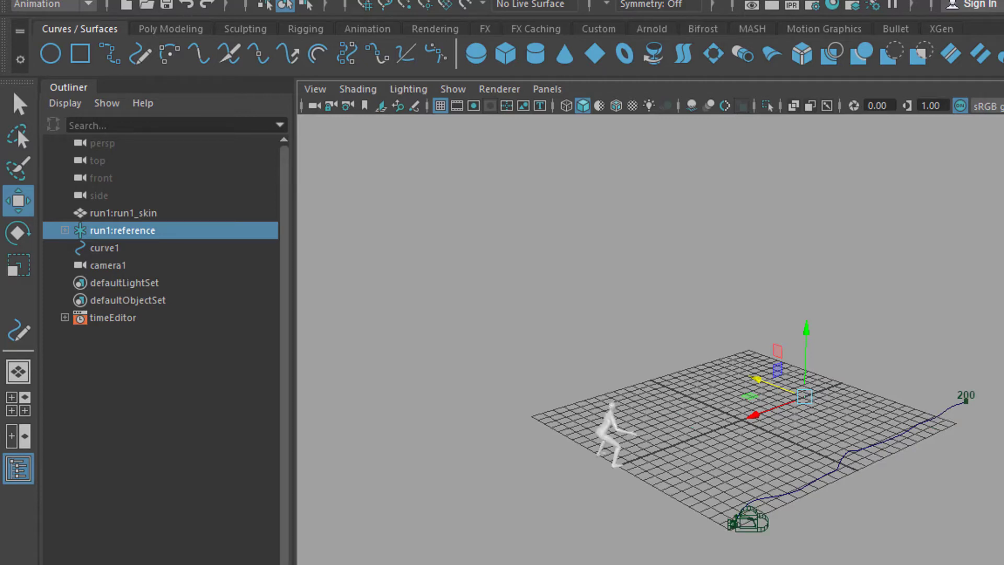
pyautogui.hotkey('alt', 'v')
pyautogui.hotkey('alt', 'v')
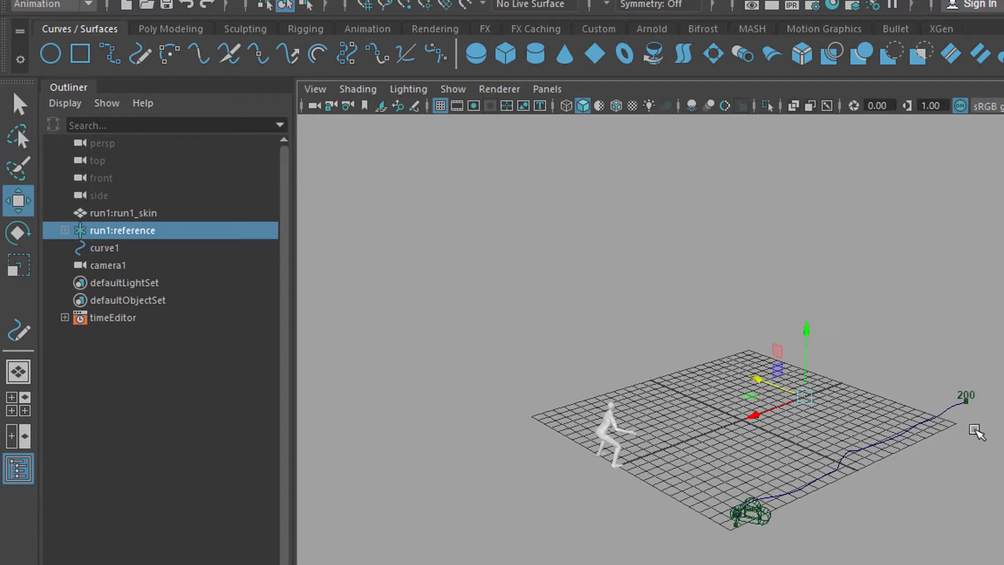
# Expand run1:reference in the Outliner and select the run1:hips joint.
pyautogui.click(65, 230)
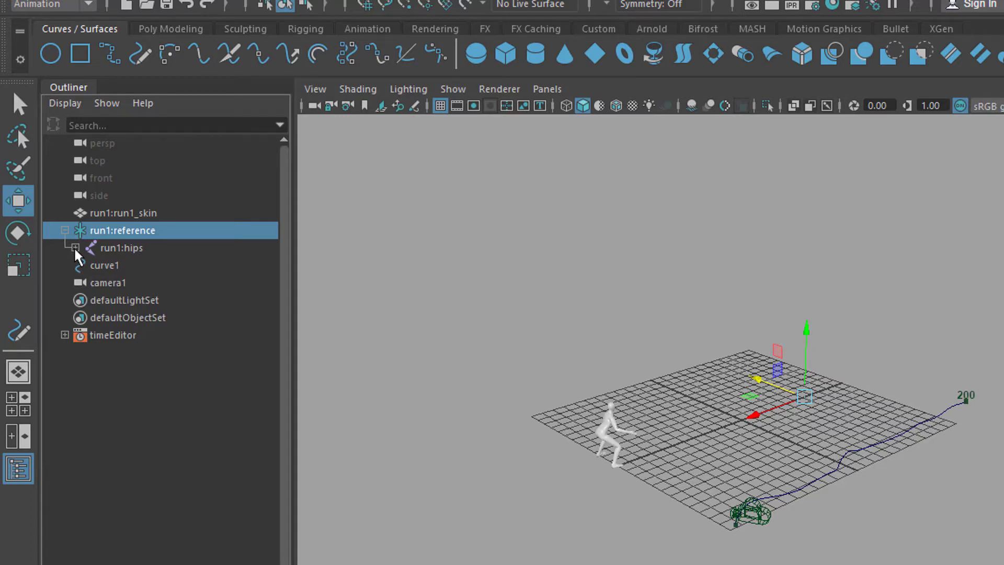
pyautogui.keyDown('shift'); pyautogui.click(76, 248); pyautogui.keyUp('shift')
pyautogui.moveTo(286, 242); pyautogui.dragTo(282, 275)
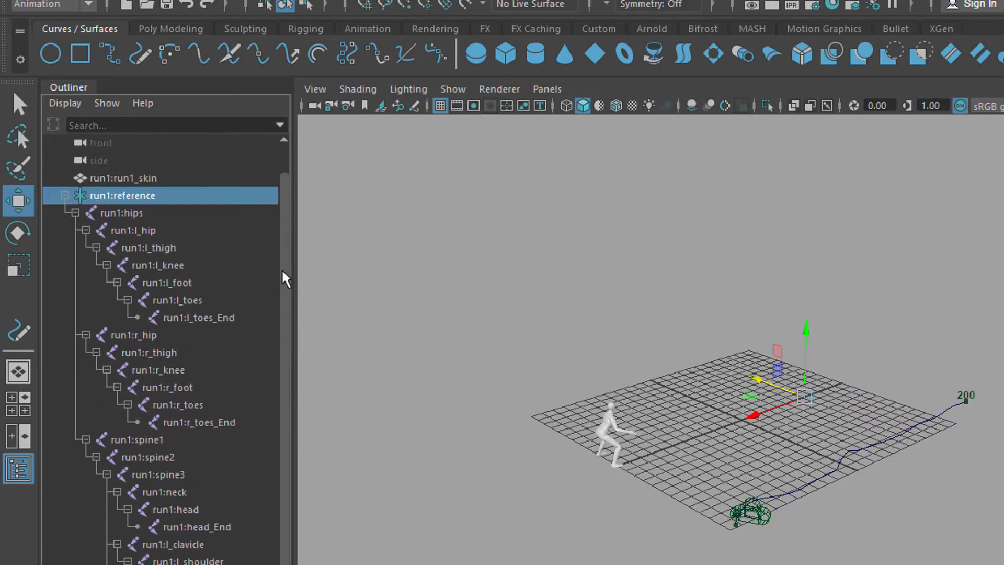
pyautogui.click(75, 213)
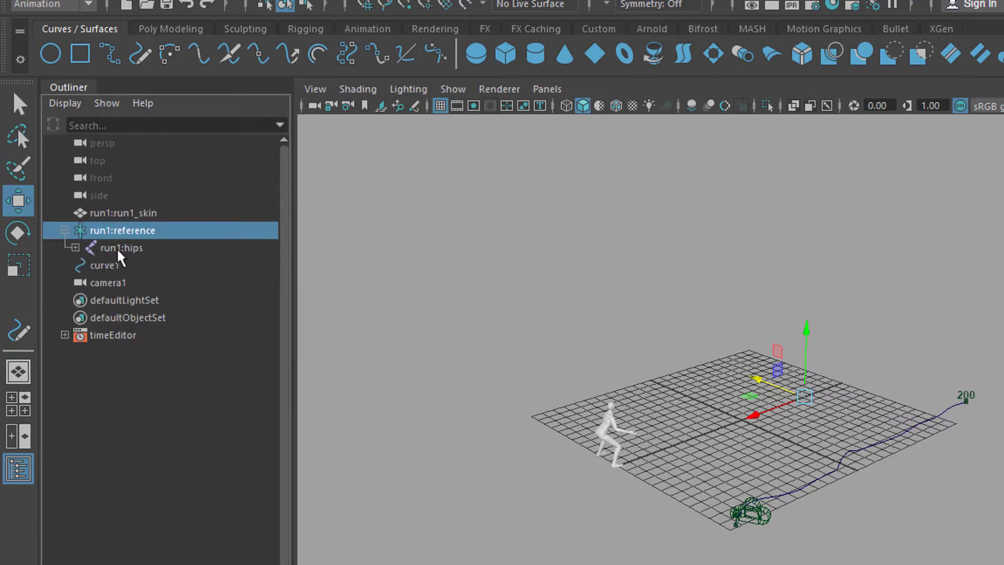
pyautogui.click(124, 249)
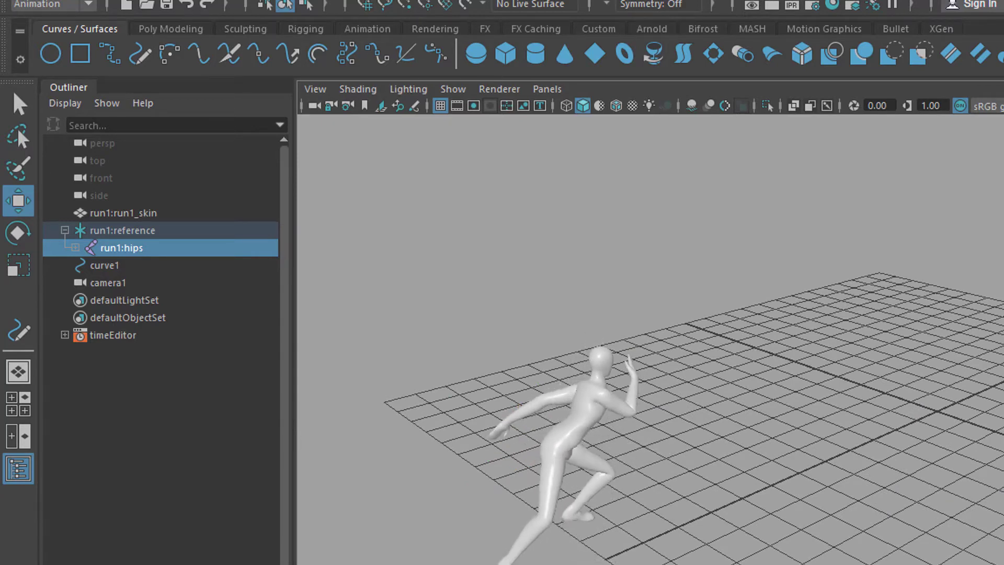
# Step the run animation to a new pose and tumble the view to see the runner frontally.
pyautogui.press('Escape')
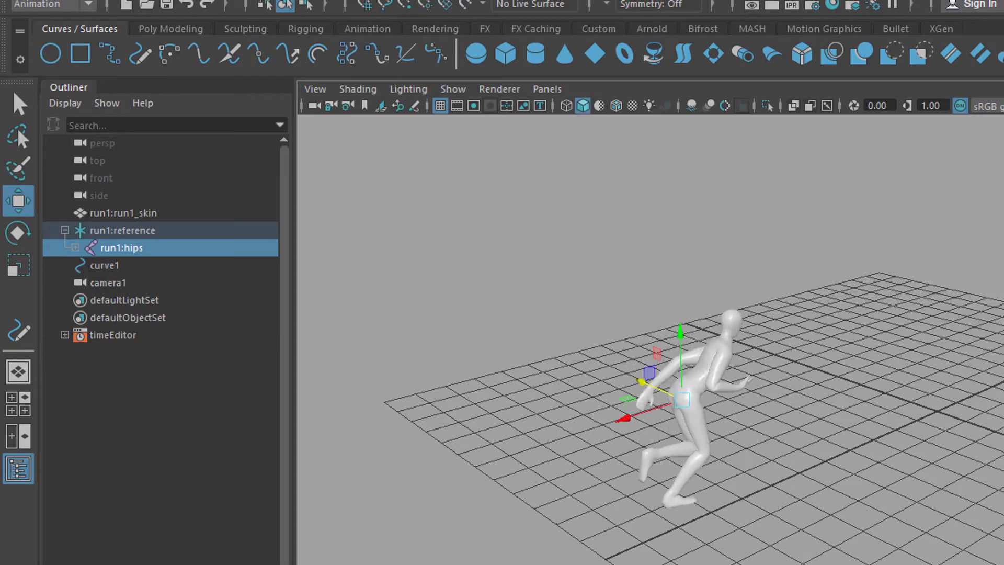
pyautogui.hotkey('alt', 'v')
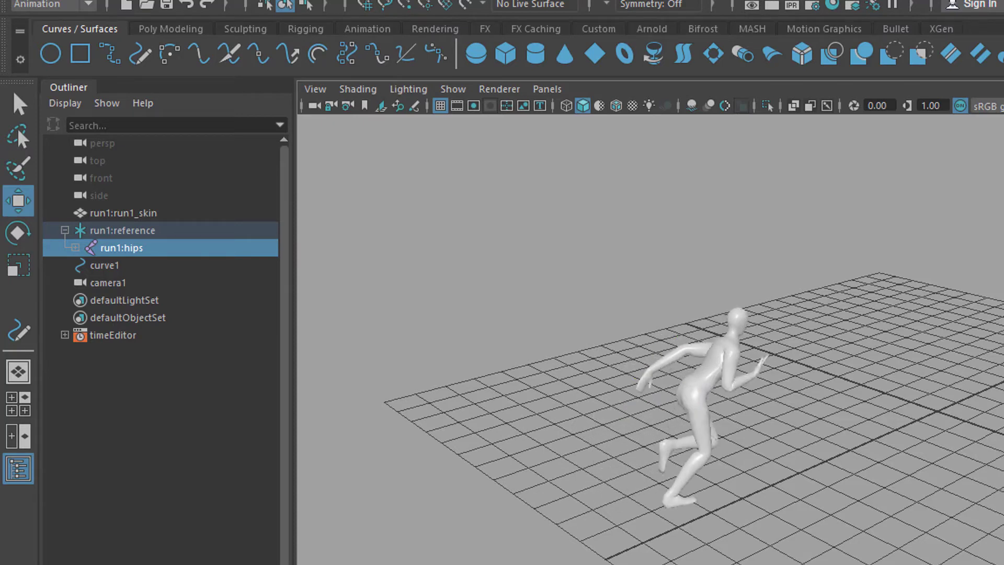
pyautogui.press('Escape')
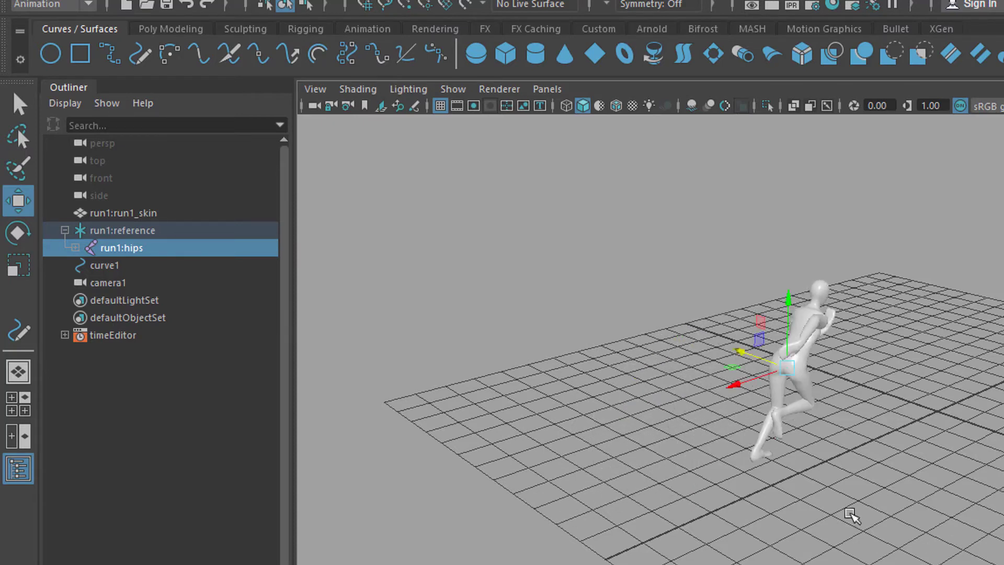
pyautogui.keyDown('alt'); pyautogui.moveTo(933, 525); pyautogui.dragTo(846, 540); pyautogui.keyUp('alt')
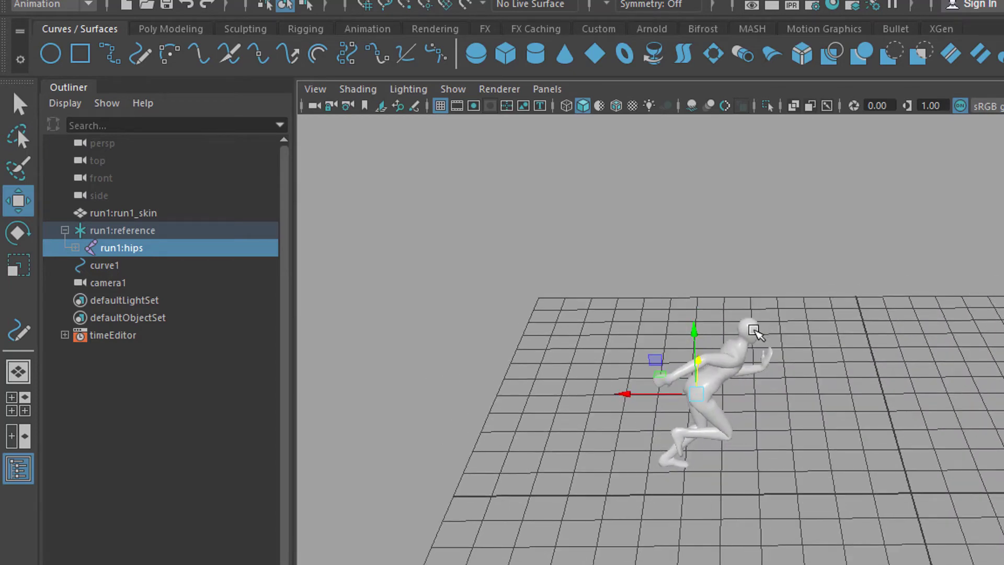
pyautogui.keyDown('alt'); pyautogui.moveTo(941, 473); pyautogui.dragTo(858, 410); pyautogui.keyUp('alt')
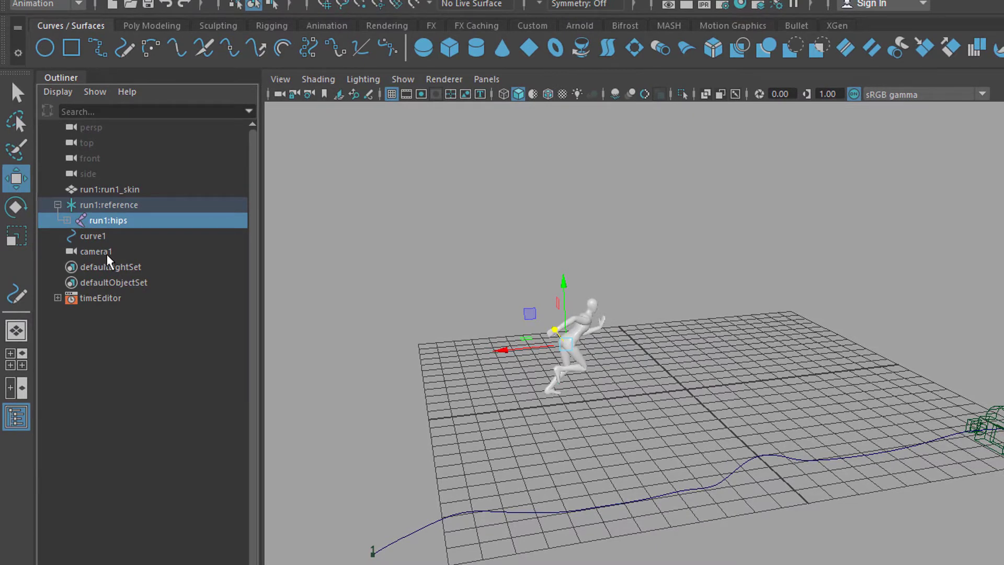
# Add camera1 to the run1:hips selection and aim-constrain the camera to the hips.
pyautogui.keyDown('ctrl'); pyautogui.click(107, 252); pyautogui.keyUp('ctrl')
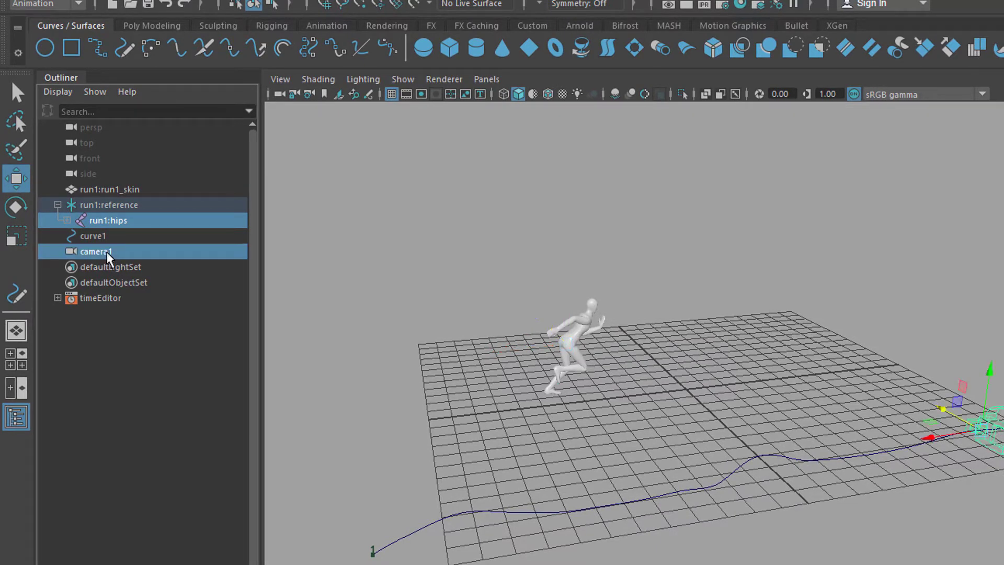
pyautogui.keyDown('alt'); pyautogui.moveTo(854, 461); pyautogui.dragTo(690, 216); pyautogui.keyUp('alt')
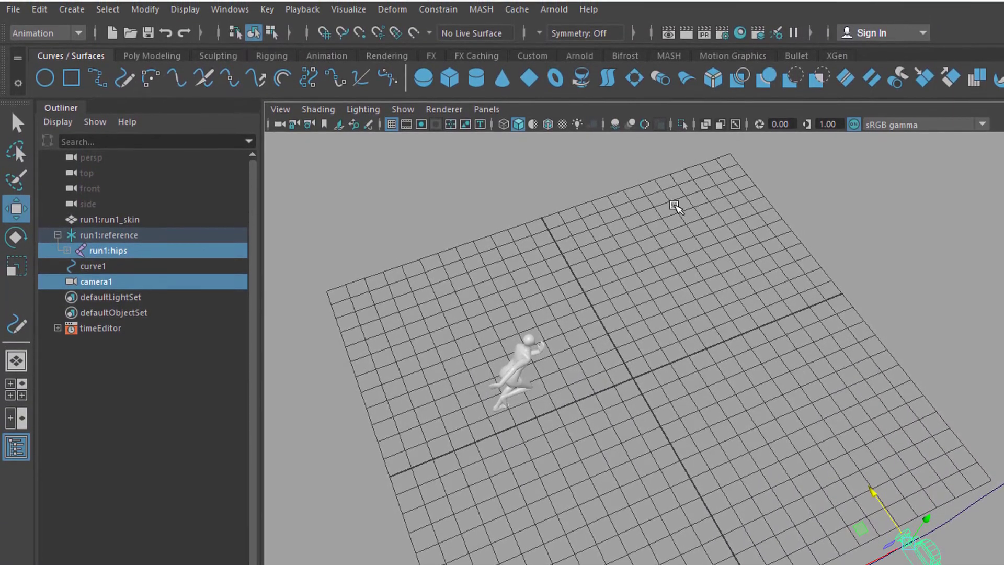
pyautogui.click(442, 15)
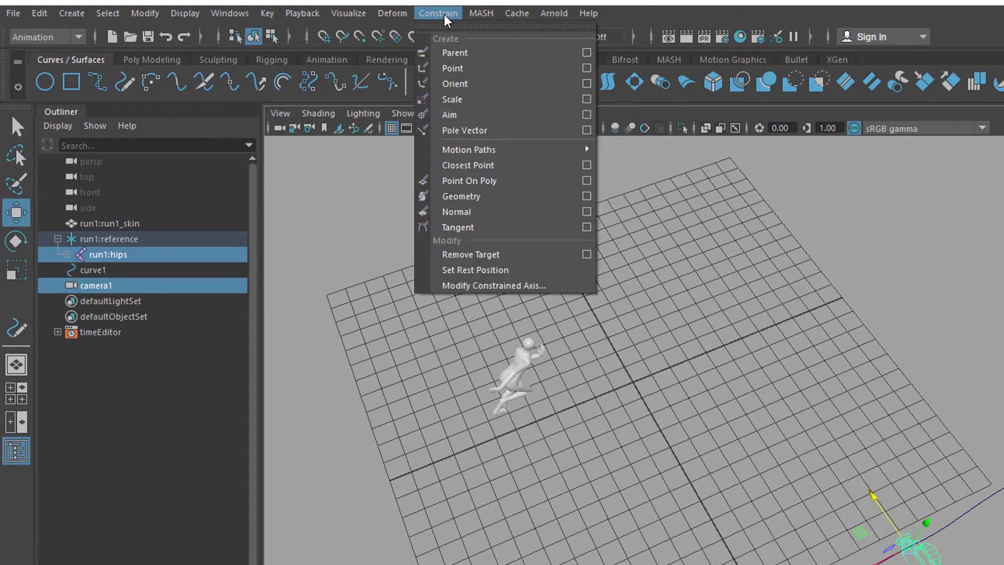
pyautogui.click(481, 118)
# Replay the animation from the start to watch the camera follow along the path.
pyautogui.keyDown('alt'); pyautogui.moveTo(747, 498); pyautogui.dragTo(697, 455); pyautogui.keyUp('alt')
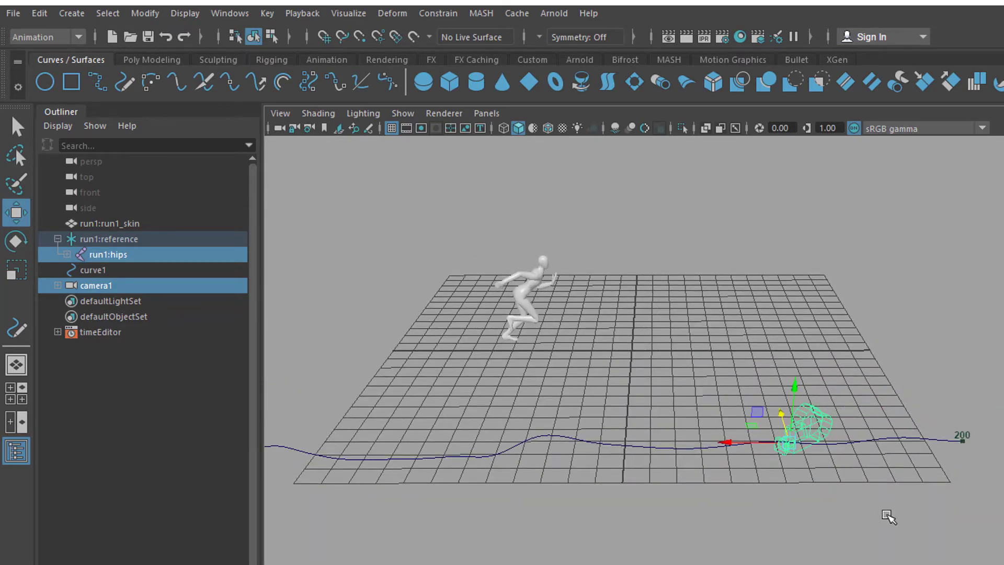
pyautogui.keyDown('alt'); pyautogui.moveTo(808, 490); pyautogui.dragTo(784, 504); pyautogui.keyUp('alt')
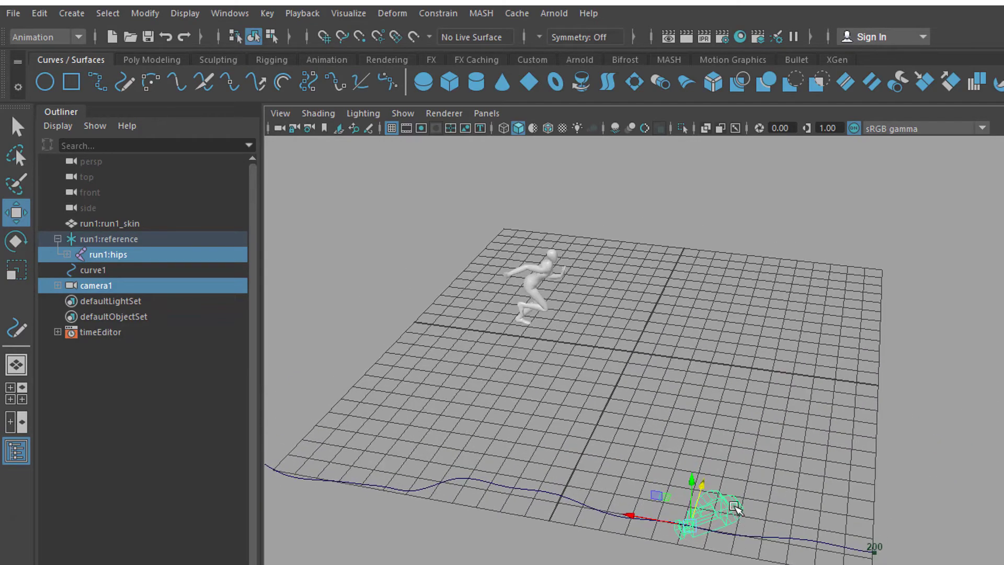
pyautogui.keyDown('alt'); pyautogui.moveTo(779, 457); pyautogui.dragTo(783, 428); pyautogui.keyUp('alt')
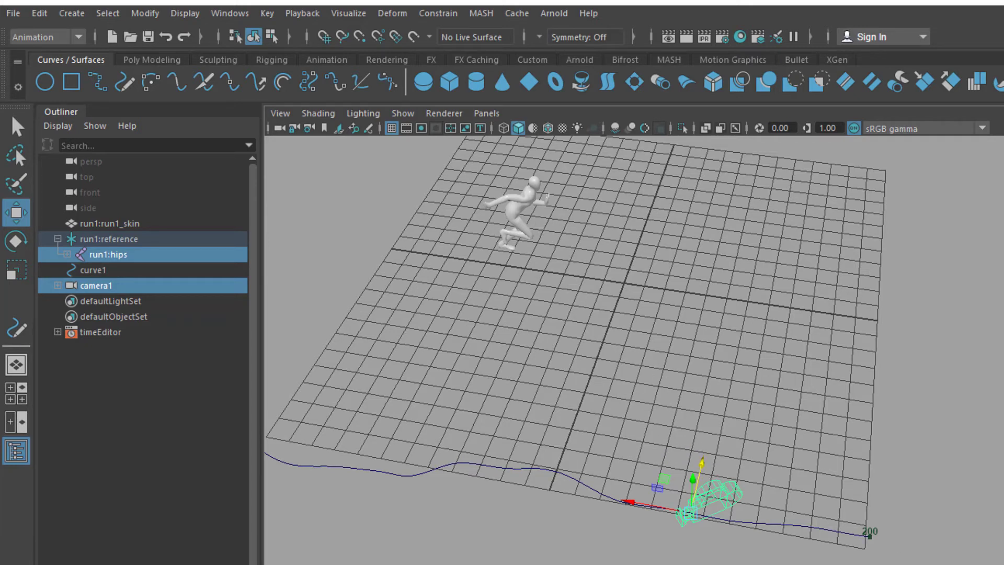
pyautogui.hotkey('alt', 'shift', 'v')
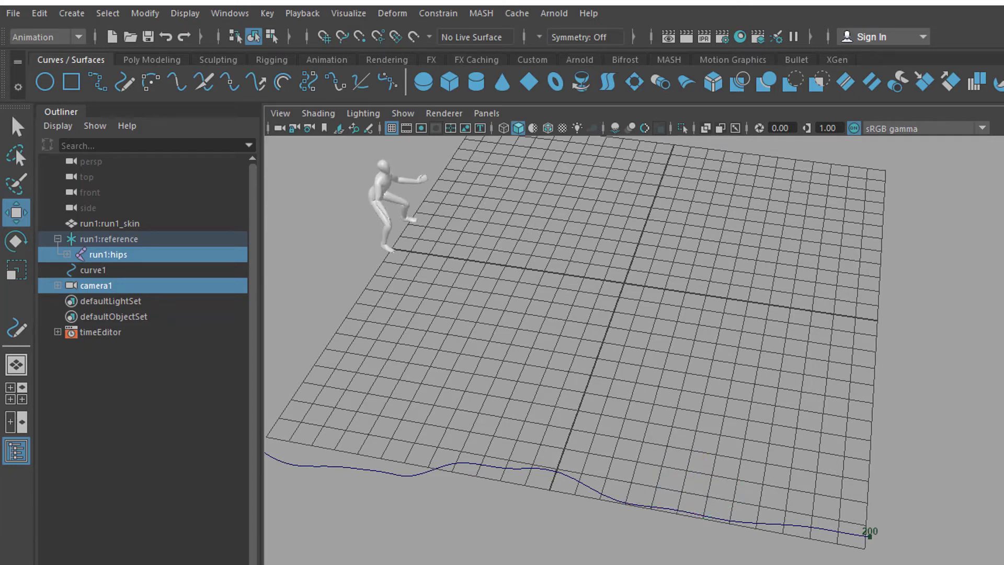
pyautogui.hotkey('alt', 'v')
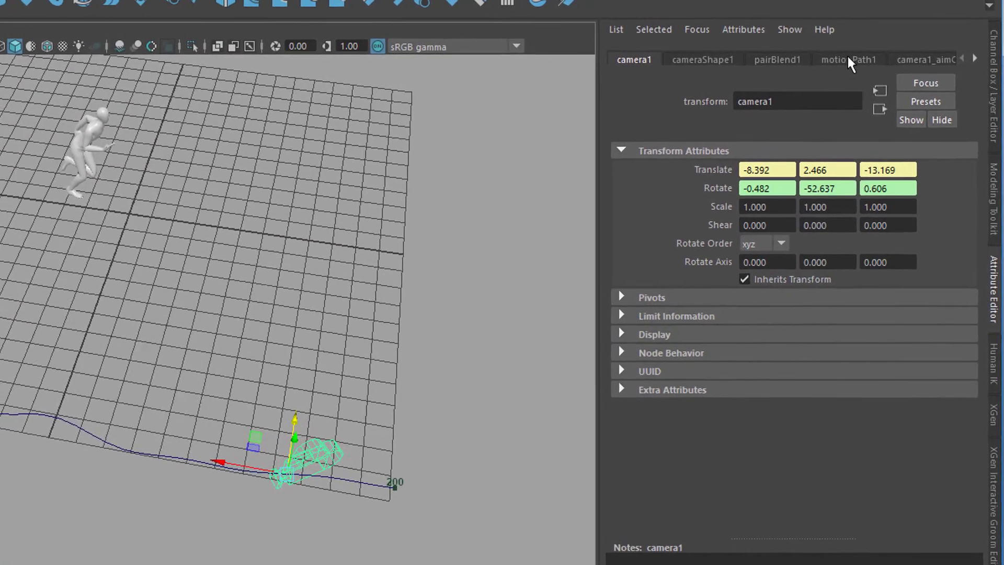
# Set camera1_aimConstraint1's Aim Vector to 0, 0, -1.
pyautogui.click(847, 60)
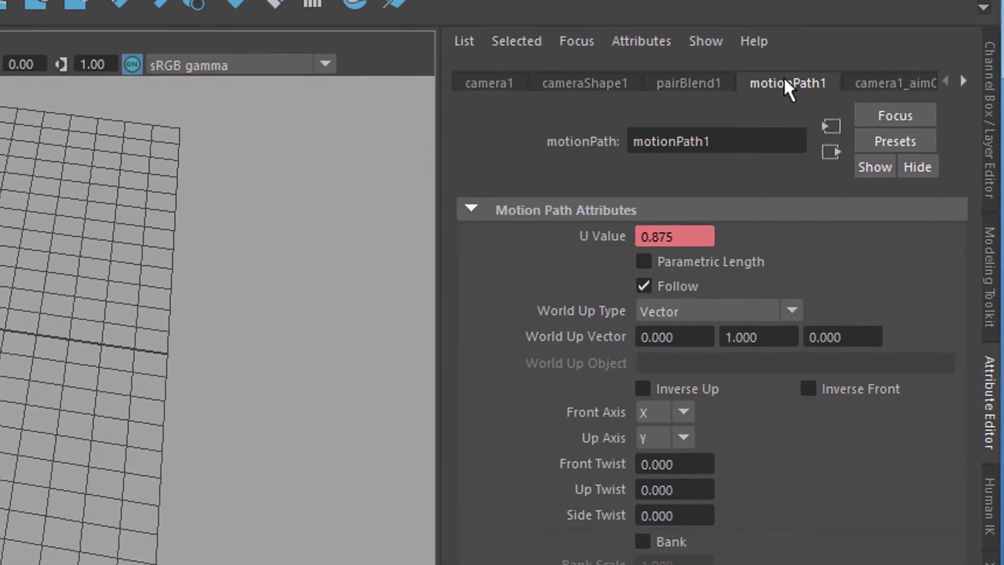
pyautogui.click(963, 81)
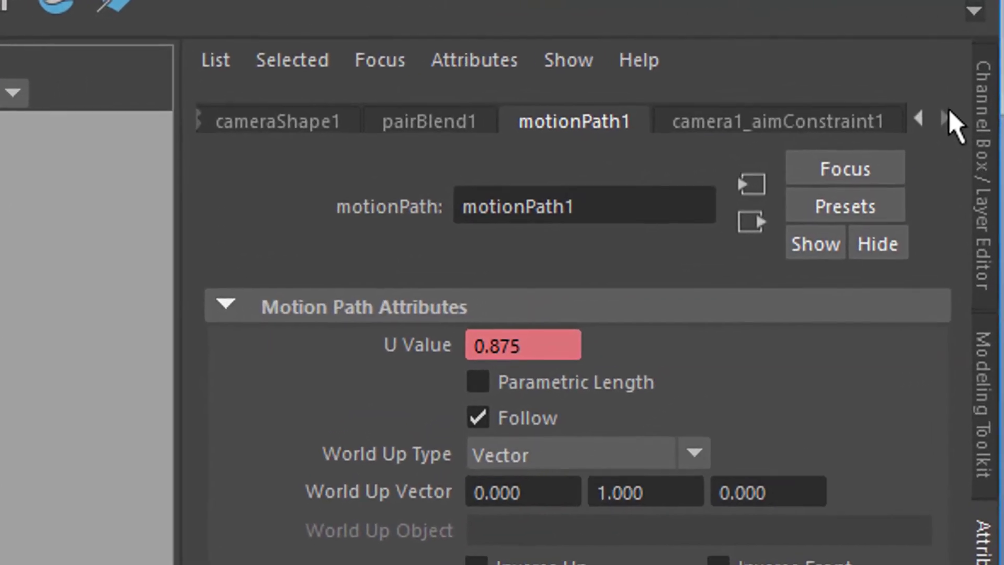
pyautogui.click(812, 121)
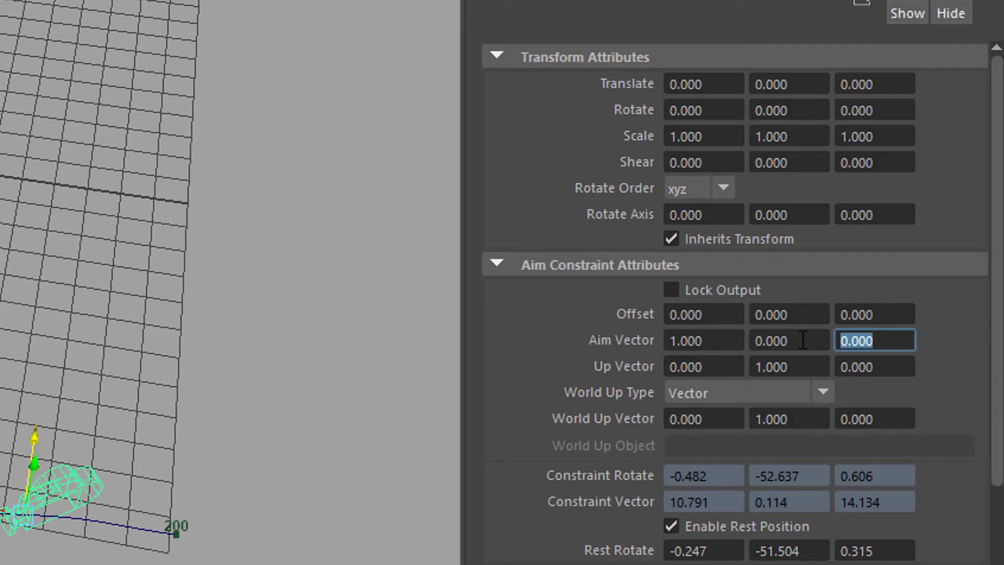
pyautogui.write('1')
pyautogui.press('Return')
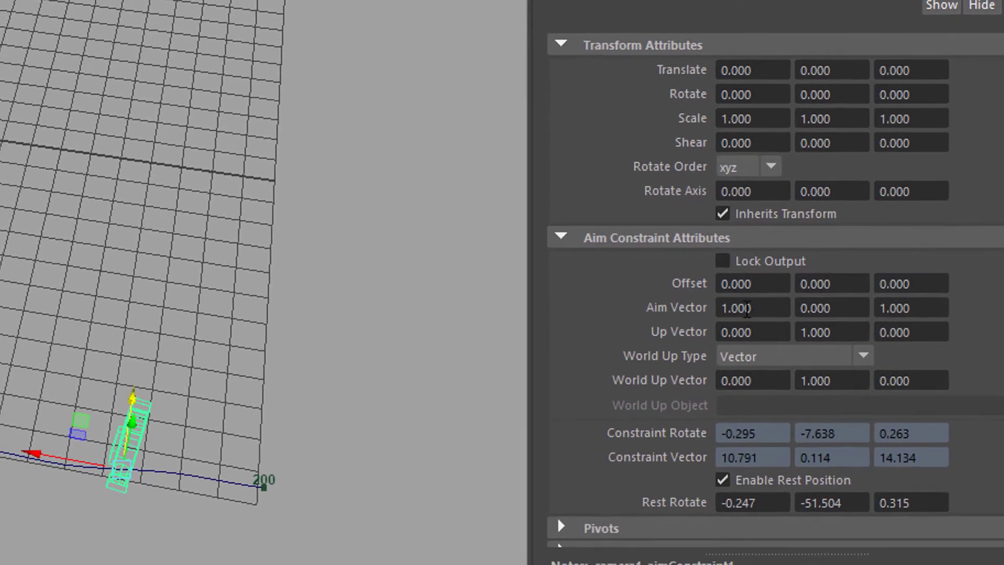
pyautogui.hotkey('shift', 'Tab')
pyautogui.hotkey('shift', 'Tab')
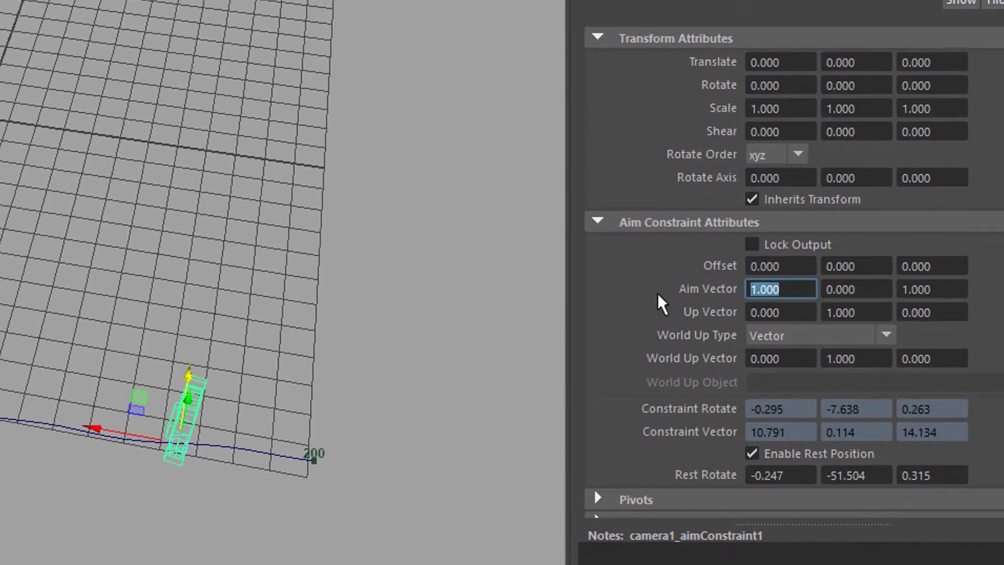
pyautogui.write('0')
pyautogui.press('Return')
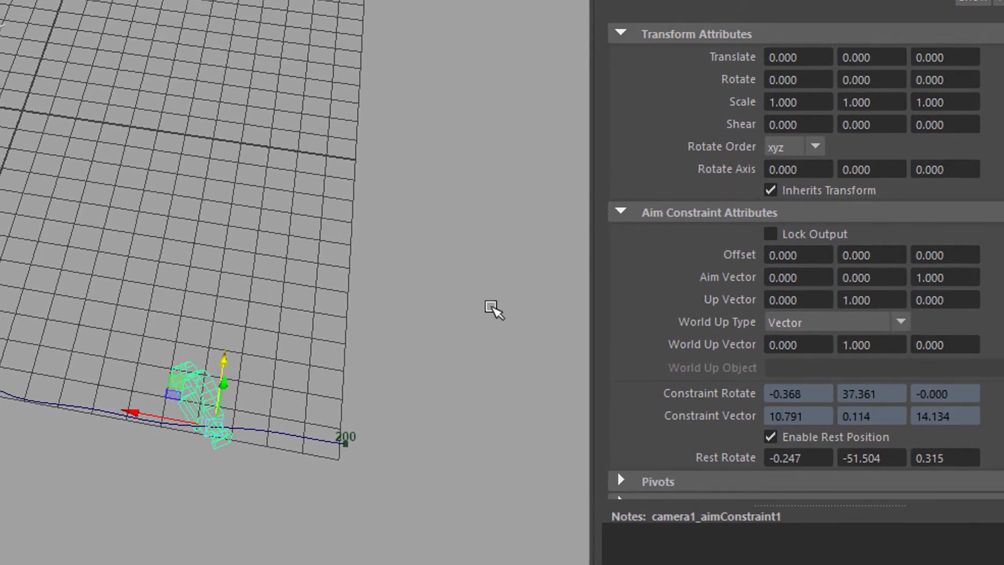
# Orbit the view to confirm the camera now faces the runner.
pyautogui.keyDown('alt'); pyautogui.moveTo(492, 310); pyautogui.dragTo(439, 373); pyautogui.keyUp('alt')
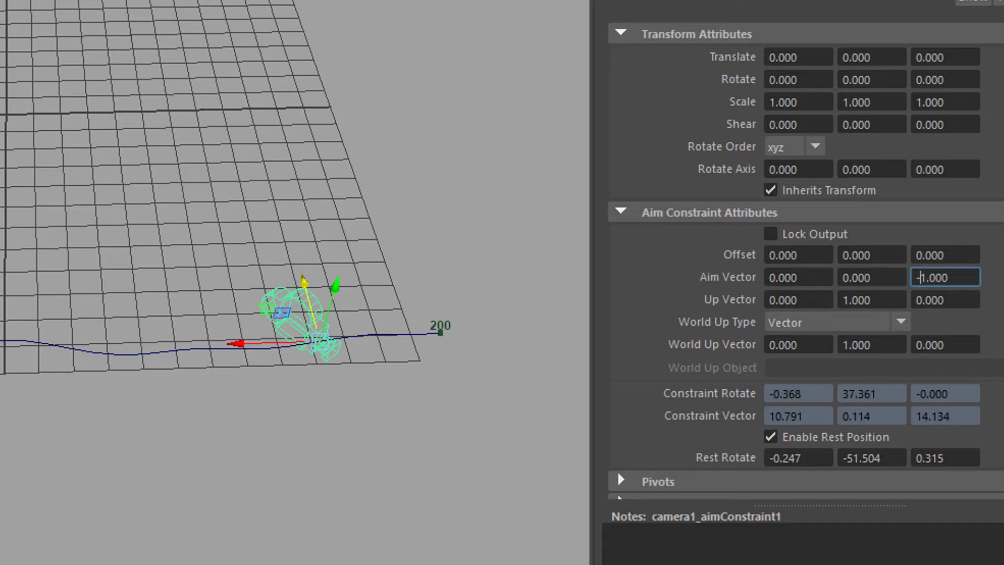
pyautogui.keyDown('alt'); pyautogui.moveTo(403, 522); pyautogui.dragTo(330, 452); pyautogui.keyUp('alt')
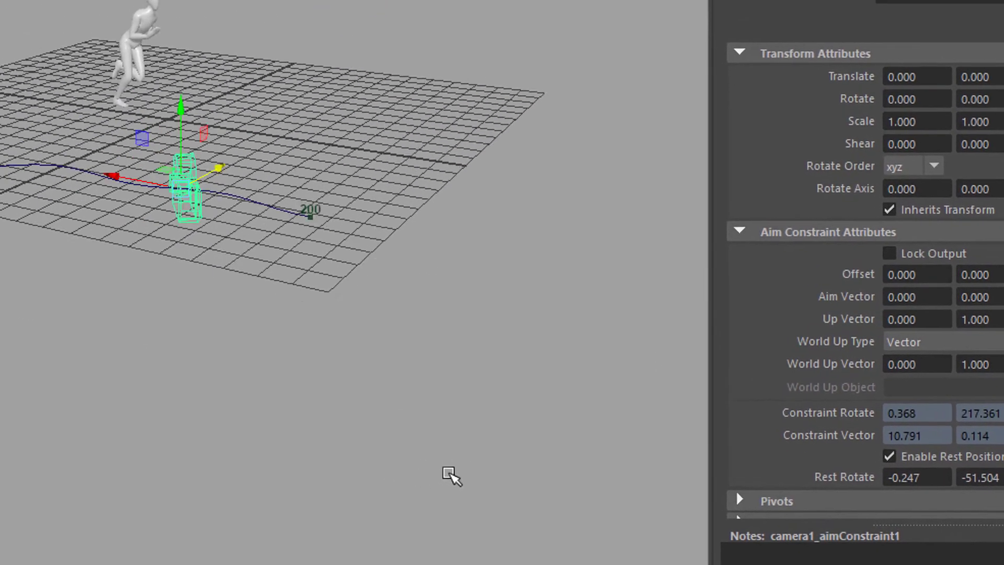
pyautogui.keyDown('alt'); pyautogui.moveTo(451, 476); pyautogui.dragTo(680, 441); pyautogui.keyUp('alt')
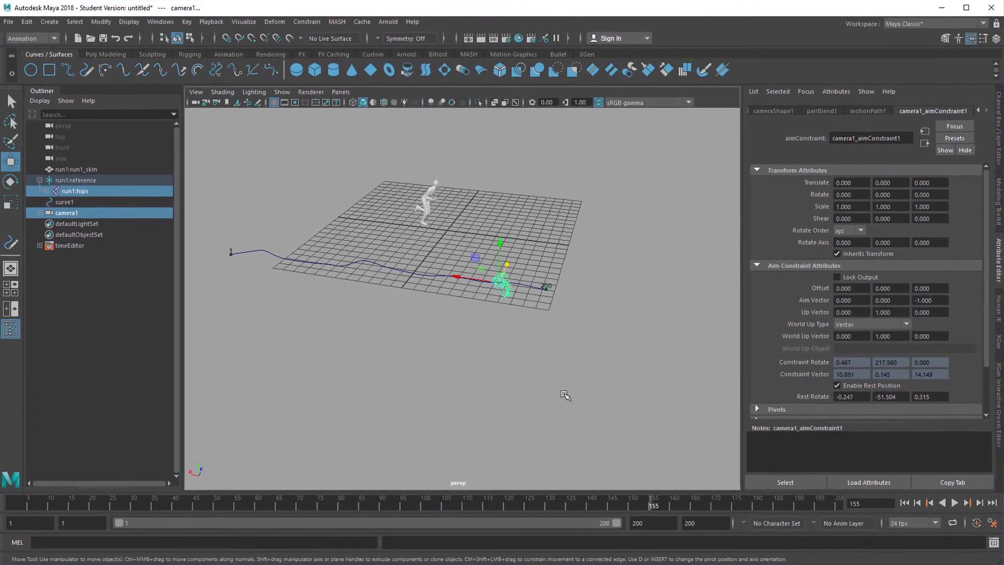
# Select only camera1 and make the bottom-left view look through it.
pyautogui.press('space')
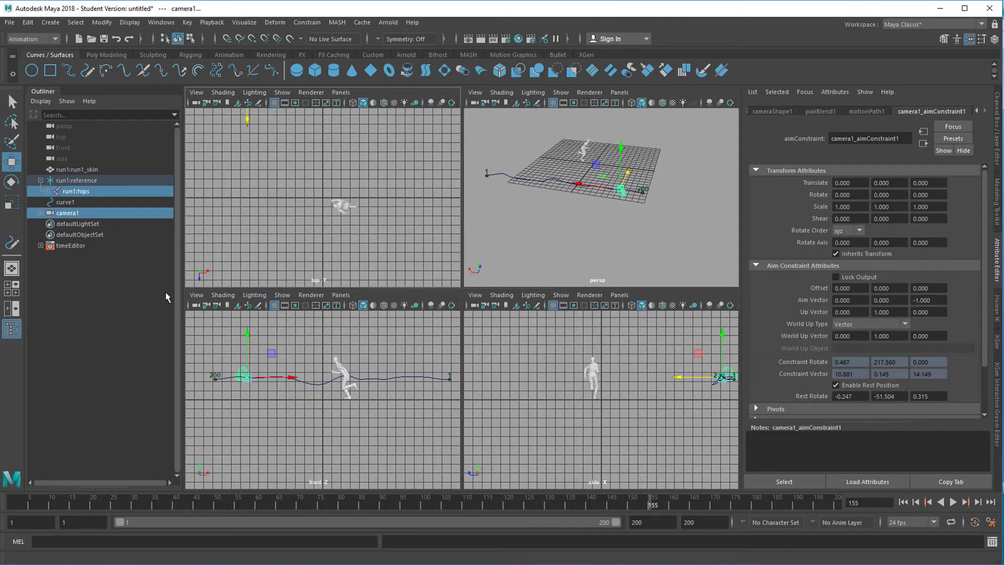
pyautogui.click(76, 218)
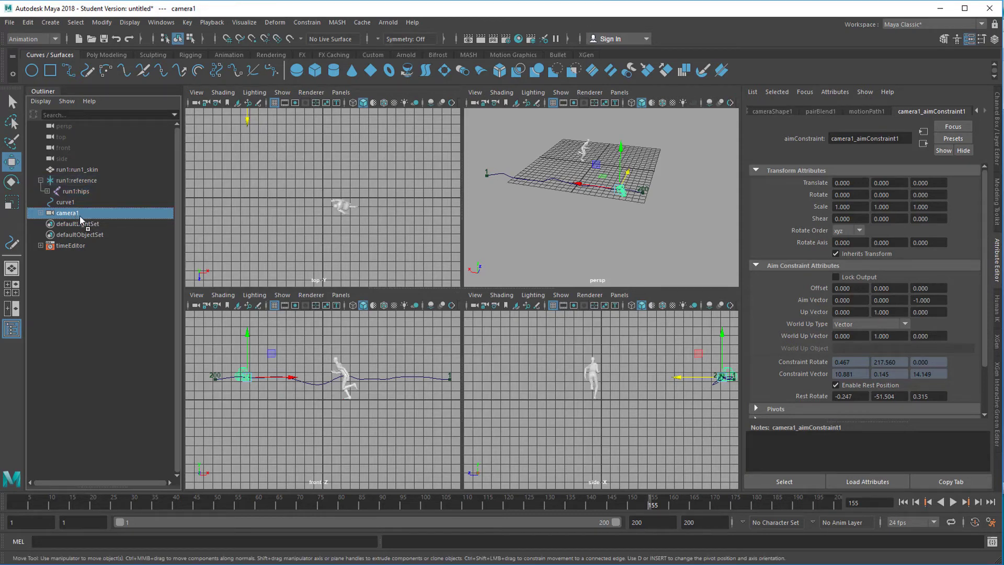
pyautogui.moveTo(368, 375); pyautogui.dragTo(389, 396, button='right')
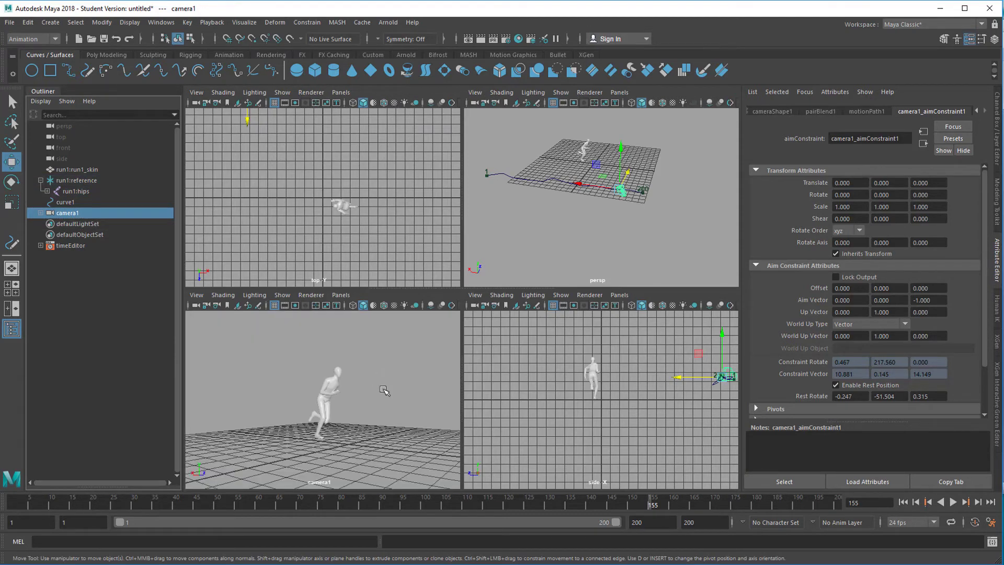
# Play the maximized camera1 view from frame 1 to frame 44 to check the aim.
pyautogui.press('space')
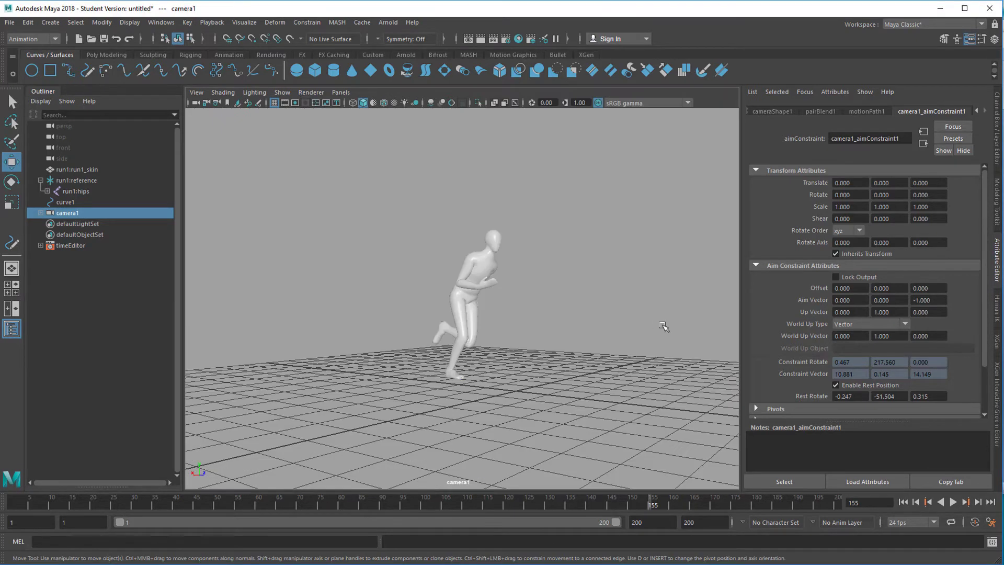
pyautogui.click(904, 504)
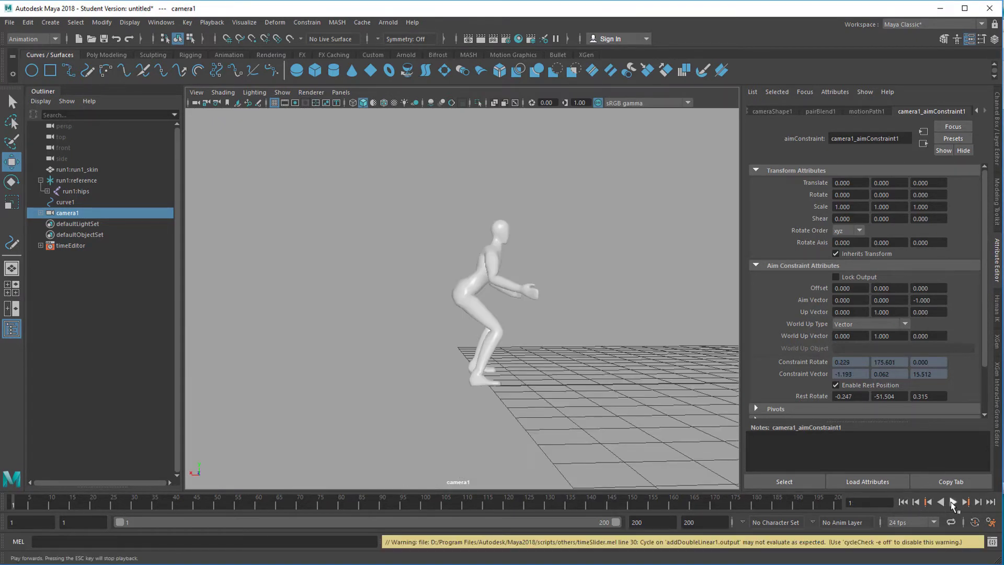
pyautogui.click(953, 502)
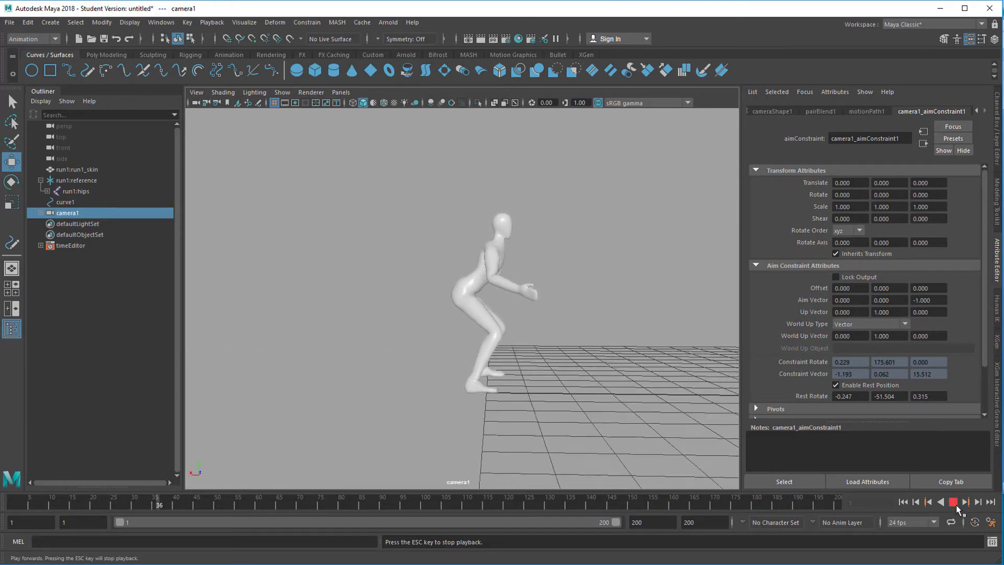
pyautogui.click(953, 502)
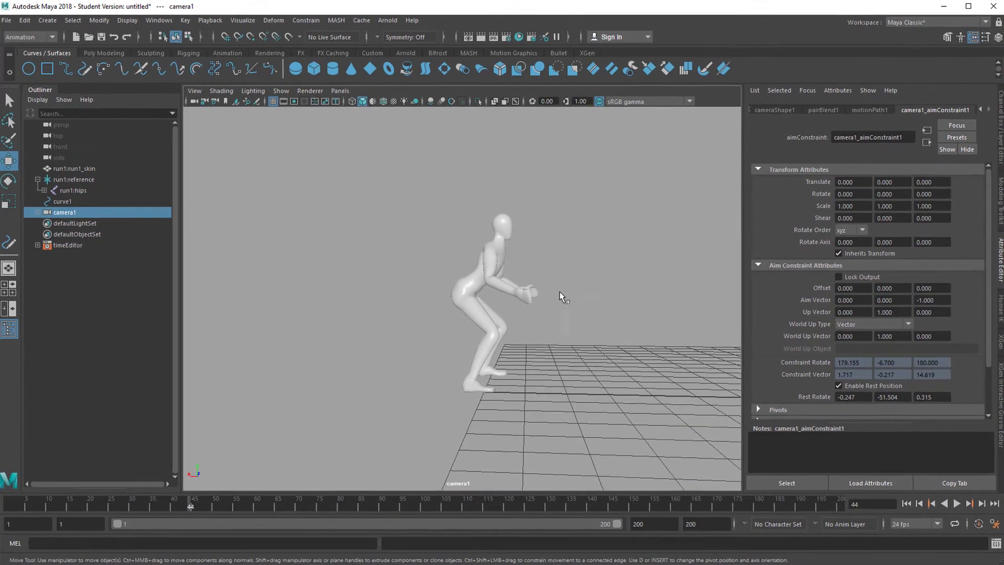
pyautogui.press('space')
pyautogui.press('space')
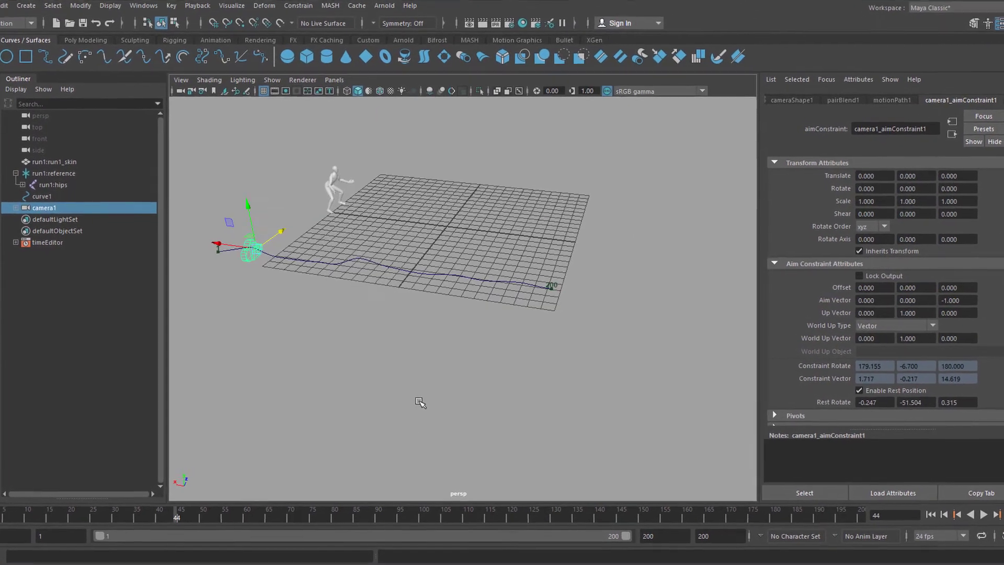
# Select curve1 and move it up along Y so it sits above the grid.
pyautogui.keyDown('alt'); pyautogui.moveTo(420, 402); pyautogui.dragTo(496, 414); pyautogui.keyUp('alt')
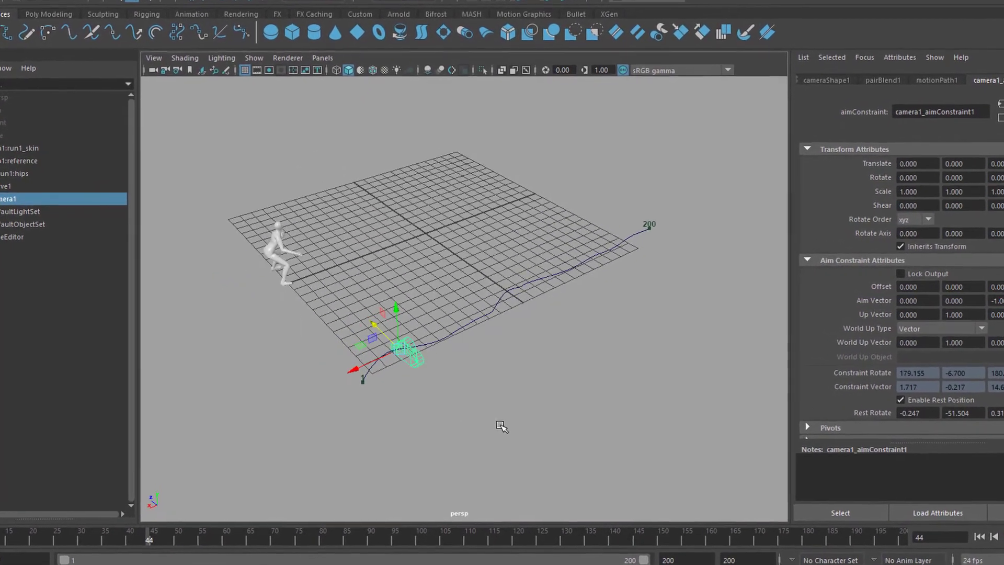
pyautogui.keyDown('alt'); pyautogui.moveTo(501, 427); pyautogui.dragTo(632, 486, button='right'); pyautogui.keyUp('alt')
pyautogui.keyDown('alt'); pyautogui.moveTo(633, 486); pyautogui.dragTo(601, 379); pyautogui.keyUp('alt')
pyautogui.click(535, 245)
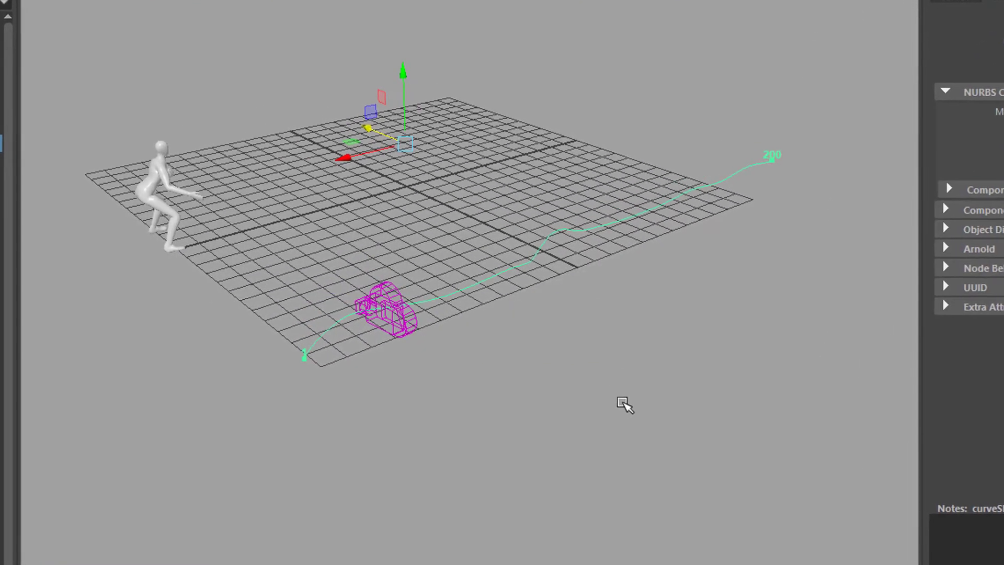
pyautogui.moveTo(404, 73); pyautogui.dragTo(403, 0)
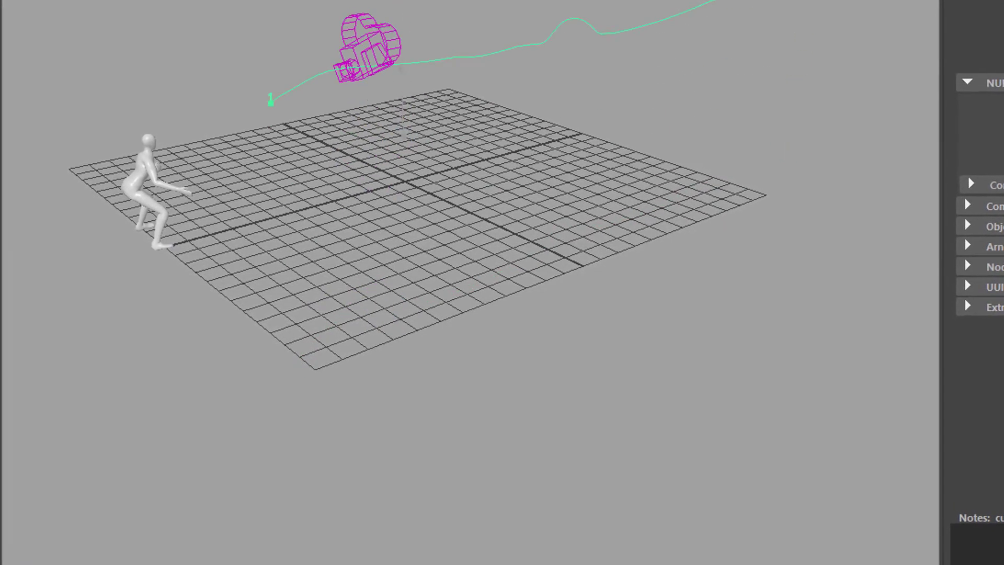
pyautogui.moveTo(449, 63); pyautogui.dragTo(479, 231, button='middle')
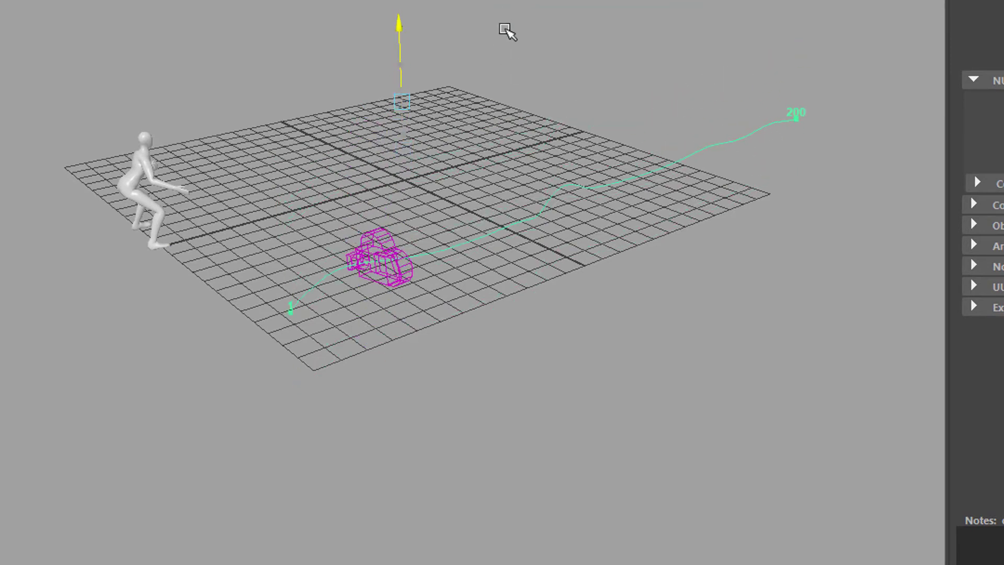
pyautogui.moveTo(479, 230); pyautogui.dragTo(479, 150, button='middle')
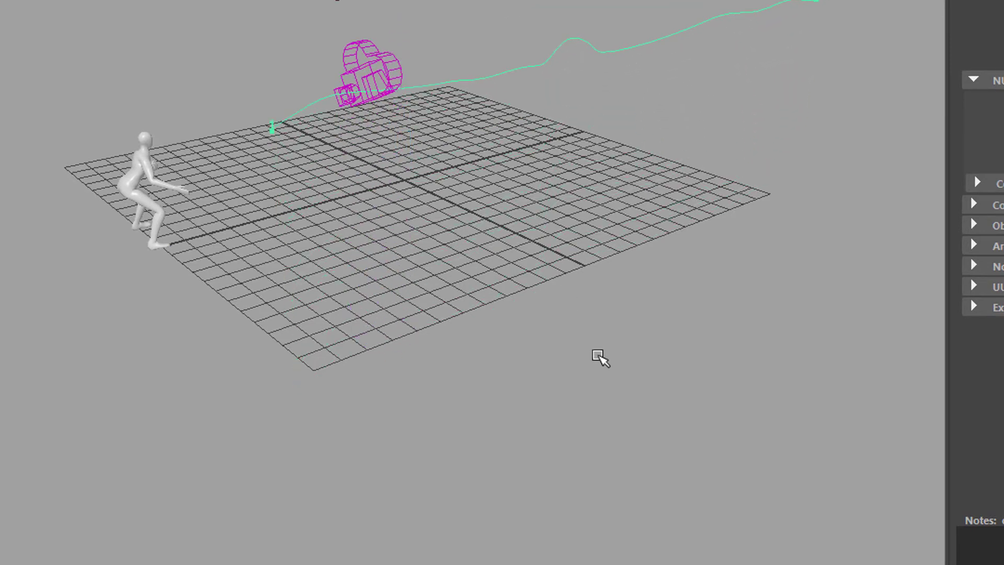
# Inspect the camera's motion trail, then maximize the close-up view of the runner.
pyautogui.press('space')
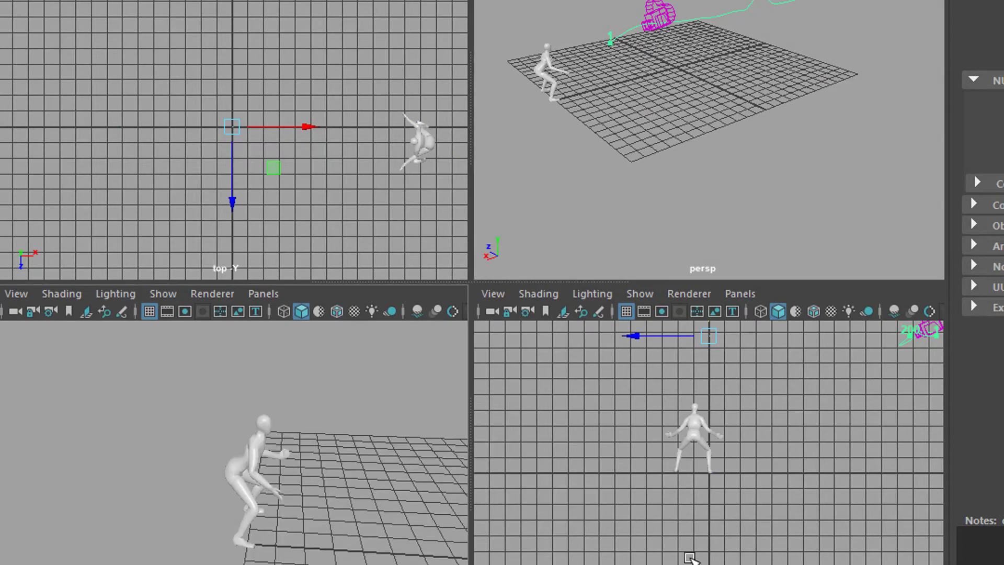
pyautogui.press('space')
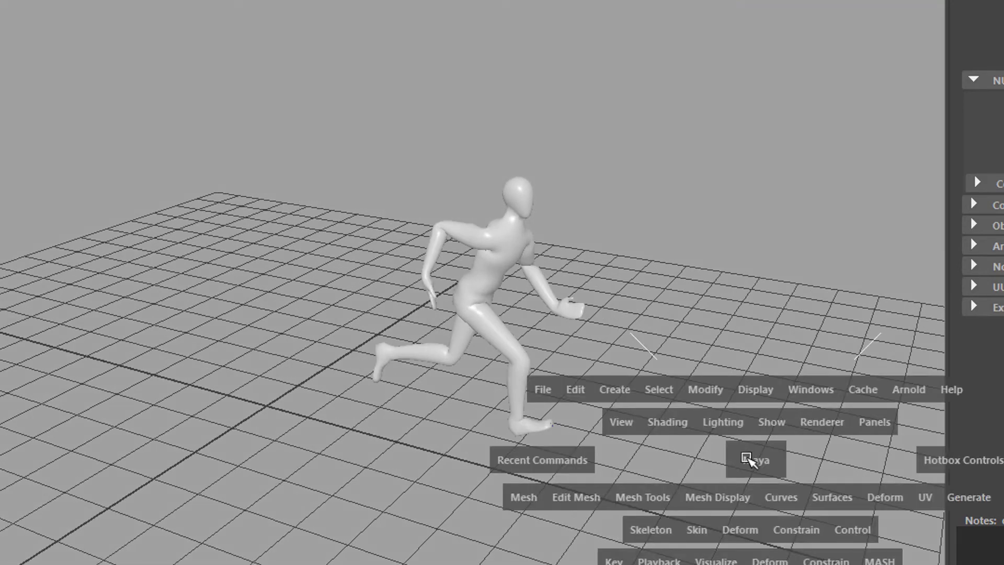
pyautogui.press('space')
pyautogui.press('space')
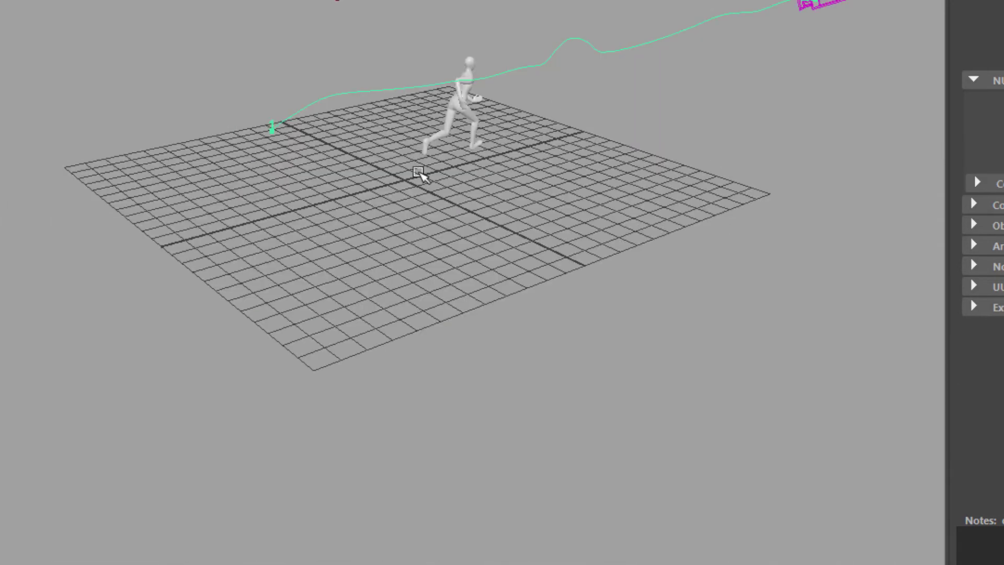
pyautogui.press('F8')
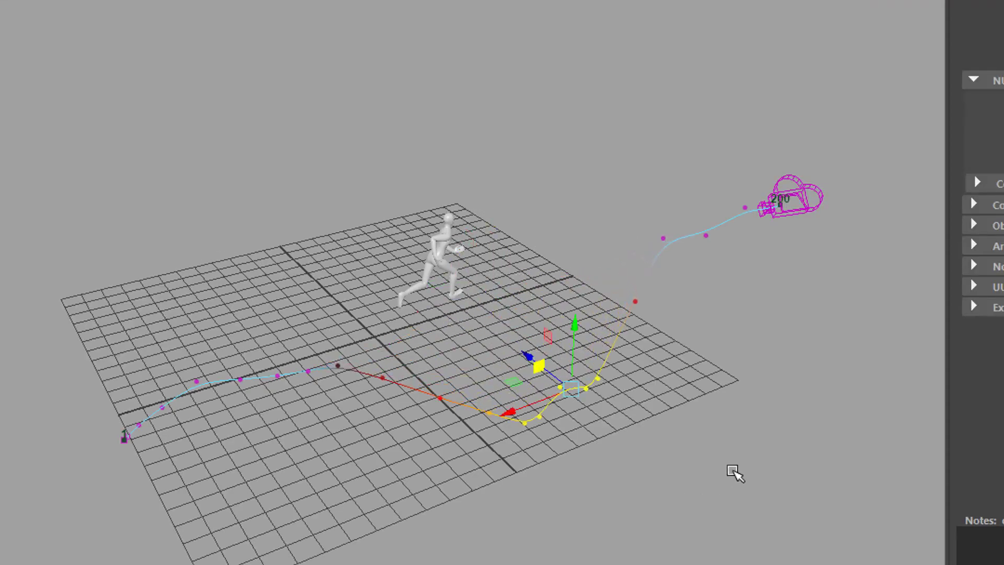
pyautogui.keyDown('alt'); pyautogui.moveTo(735, 474); pyautogui.dragTo(591, 231); pyautogui.keyUp('alt')
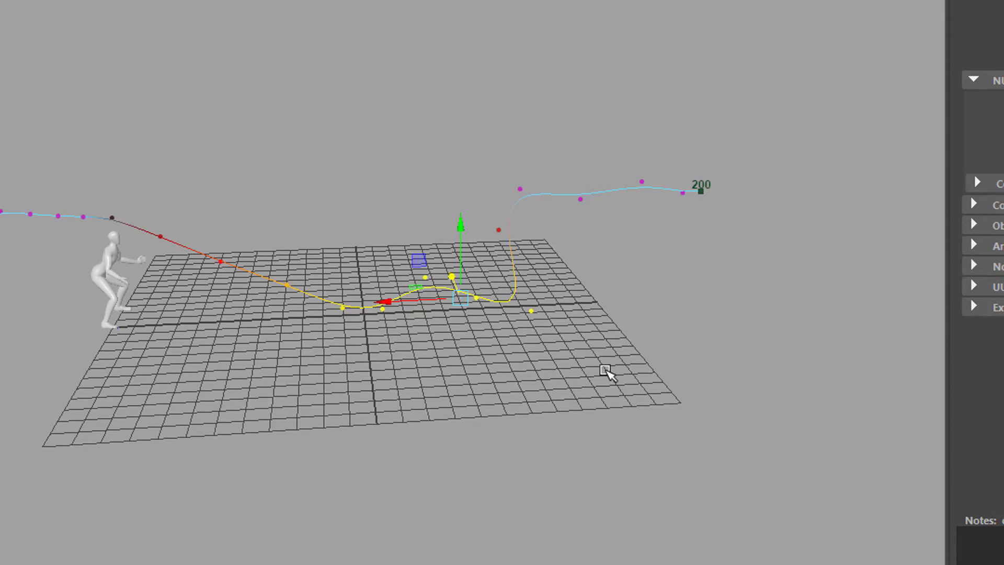
pyautogui.press('F8')
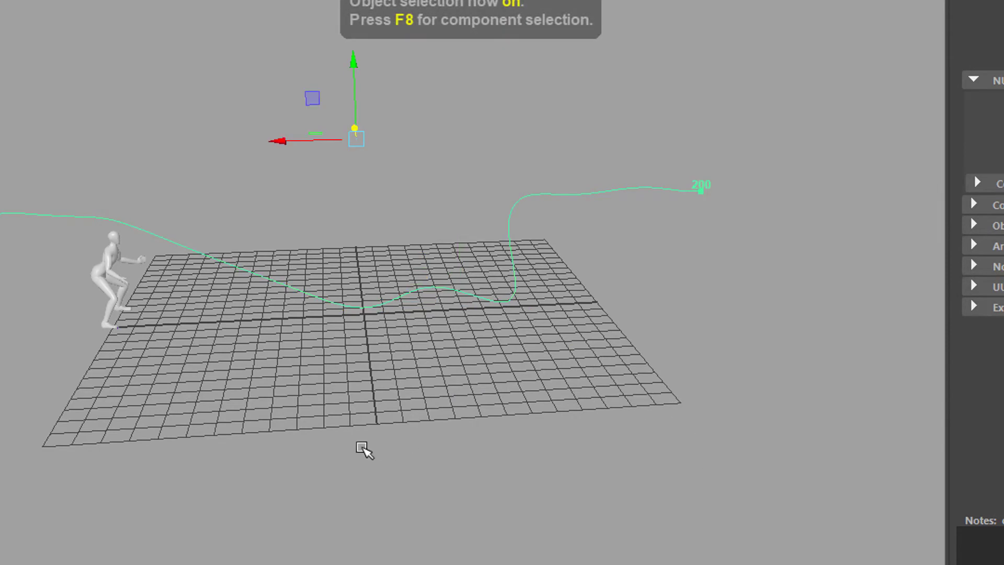
pyautogui.press('space')
pyautogui.press('space')
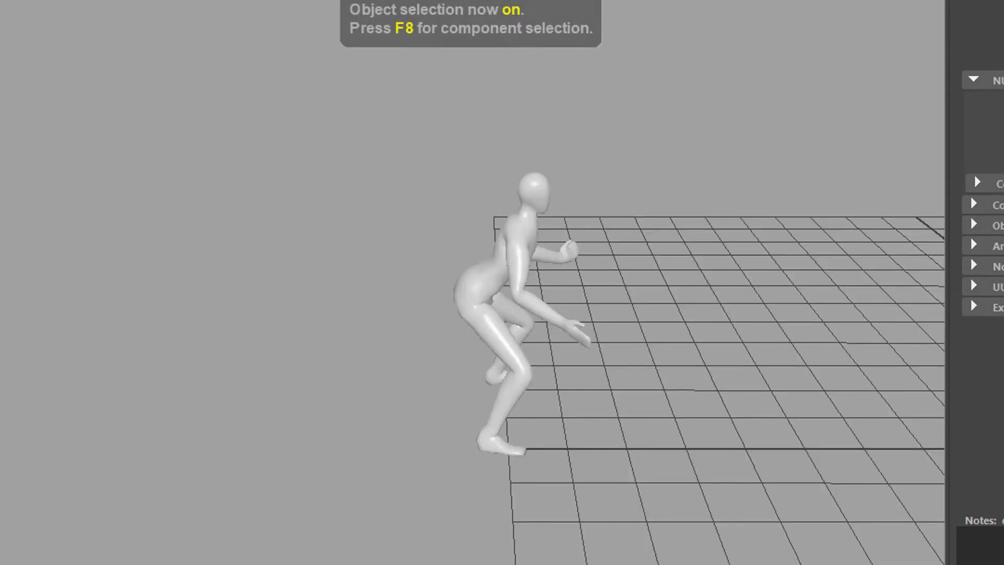
pyautogui.keyDown('alt'); pyautogui.moveTo(680, 313); pyautogui.dragTo(659, 319); pyautogui.keyUp('alt')
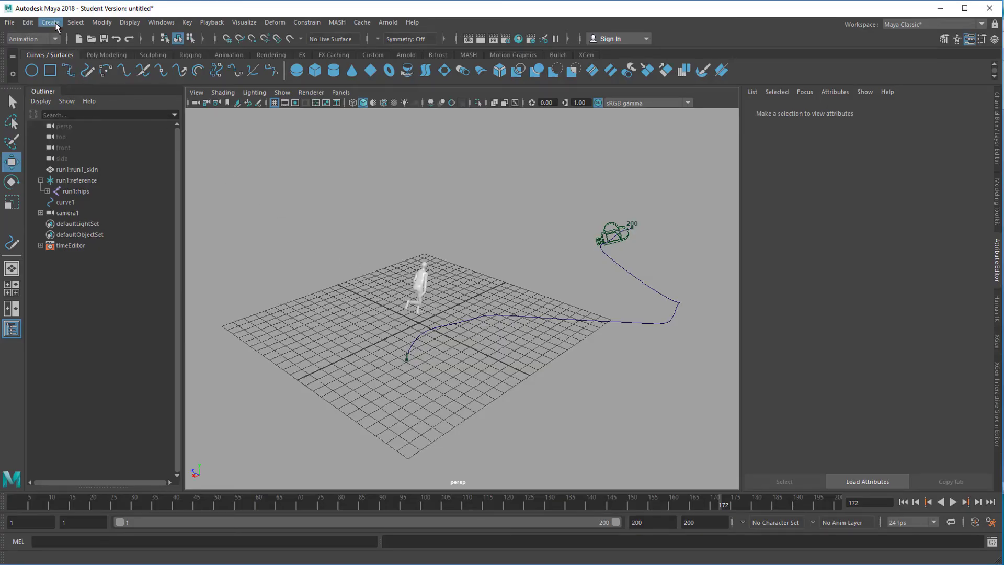
pyautogui.click(51, 22)
pyautogui.moveTo(90, 93)
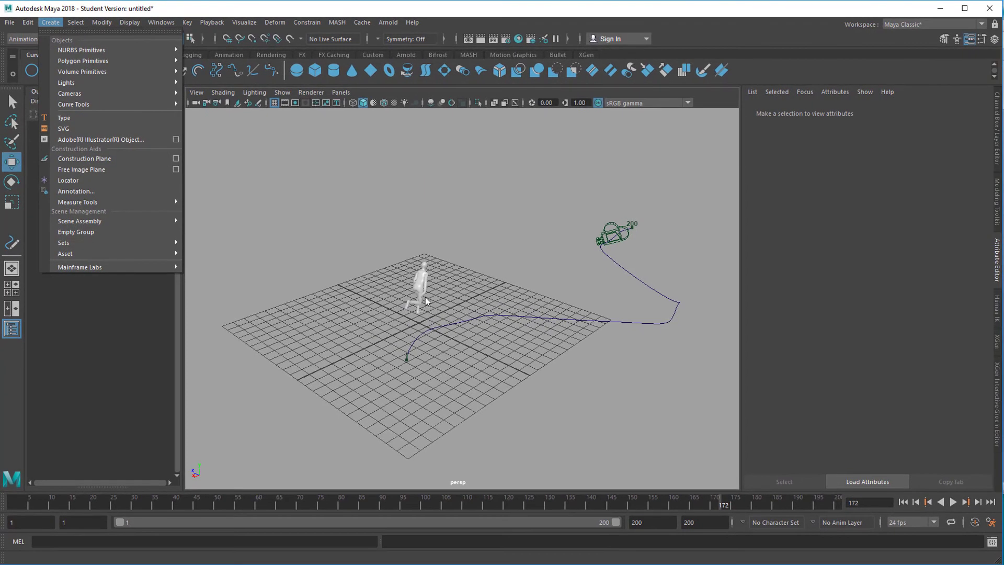
pyautogui.press('Escape')
pyautogui.click(315, 23)
pyautogui.click(314, 23)
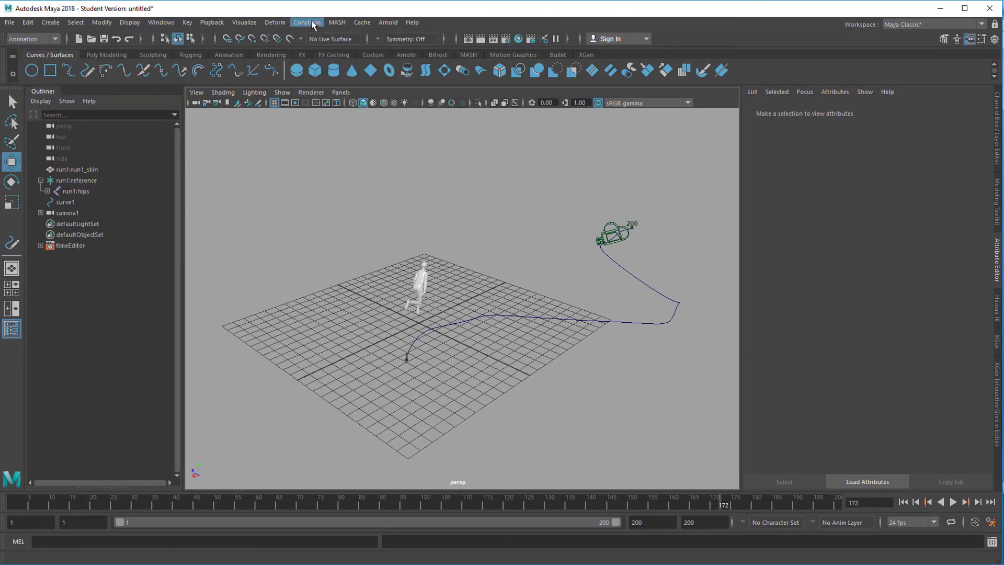
pyautogui.click(313, 23)
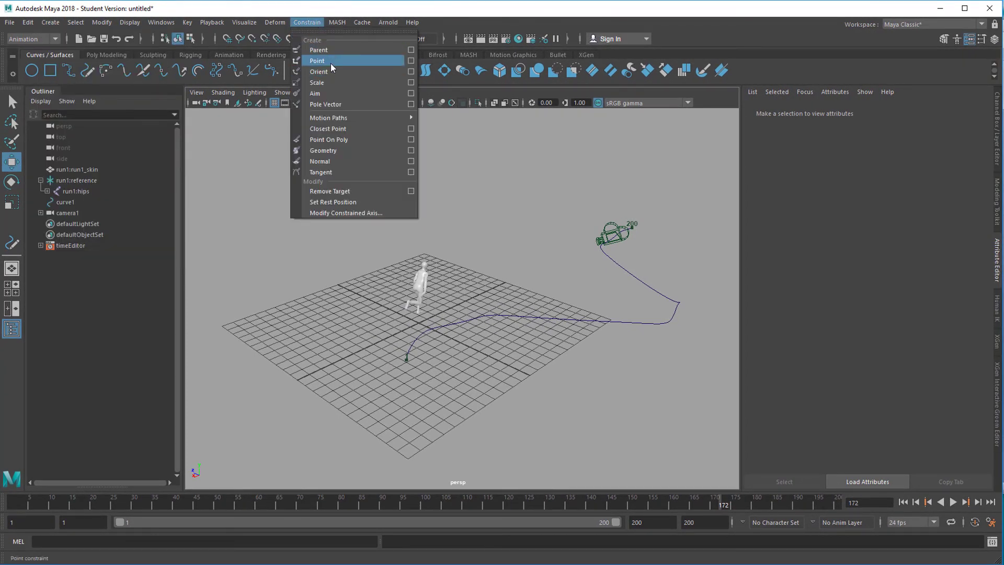
pyautogui.click(442, 308)
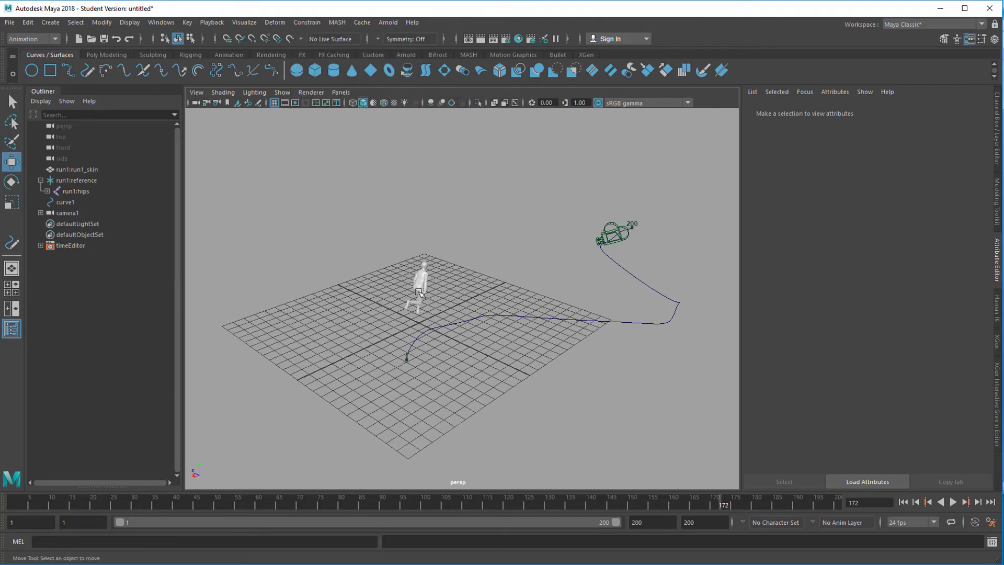